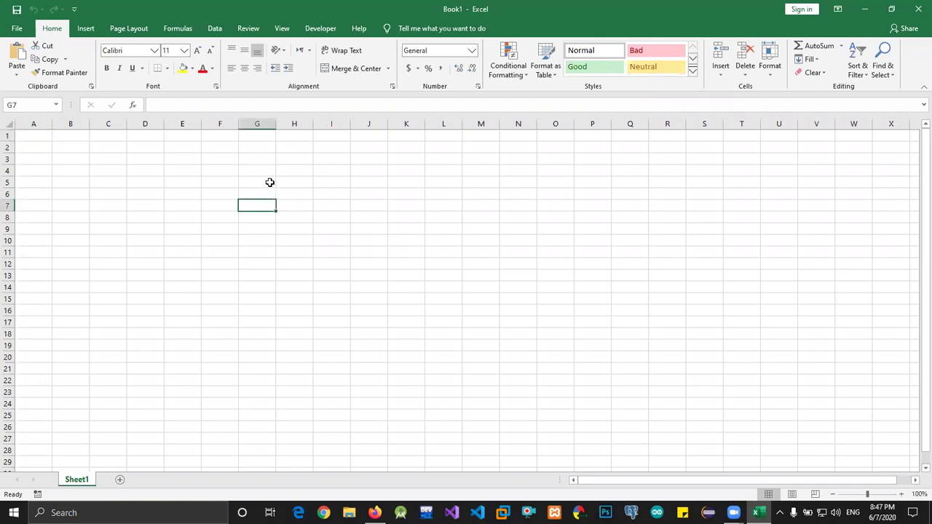
Enter a first name in E5 and a surname in F5
{"action": "key", "text": "Left"}
{"action": "key", "text": "Left"}
{"action": "key", "text": "Down"}
{"action": "key", "text": "Down"}
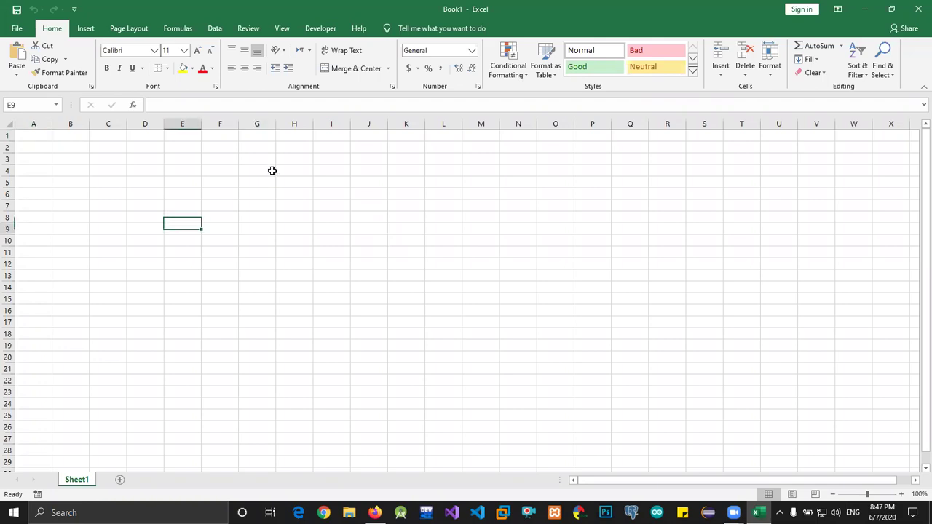
{"action": "key", "text": "Up"}
{"action": "key", "text": "Up"}
{"action": "key", "text": "Up"}
{"action": "key", "text": "Up"}
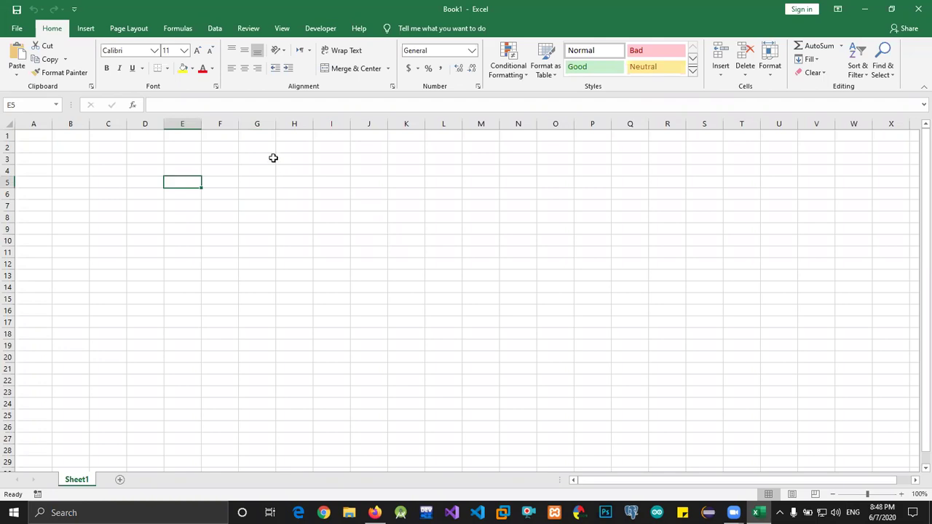
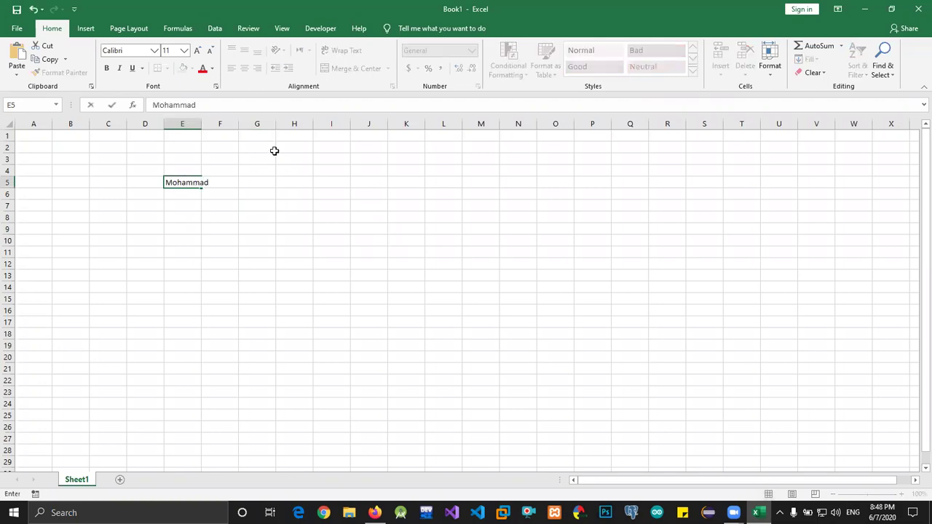
{"action": "key", "text": "Tab"}
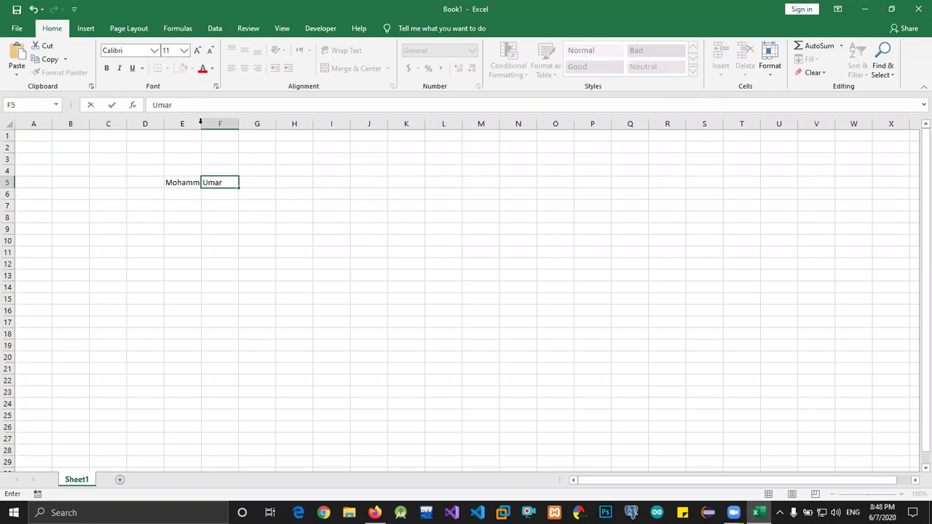
Autofit column E to the first name and widen column G to about 13.43
{"action": "double_click", "coordinate": [201, 124]}
{"action": "left_click", "coordinate": [386, 191]}
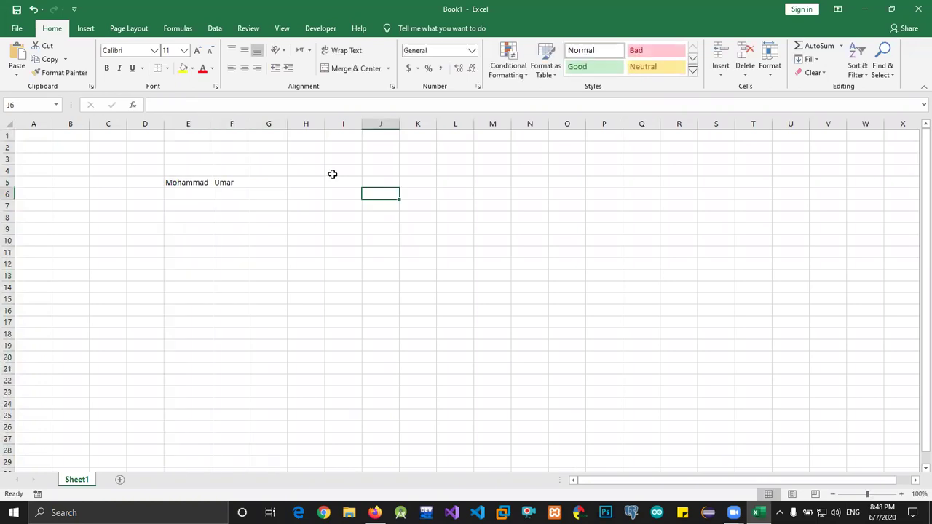
{"action": "left_click", "coordinate": [188, 231]}
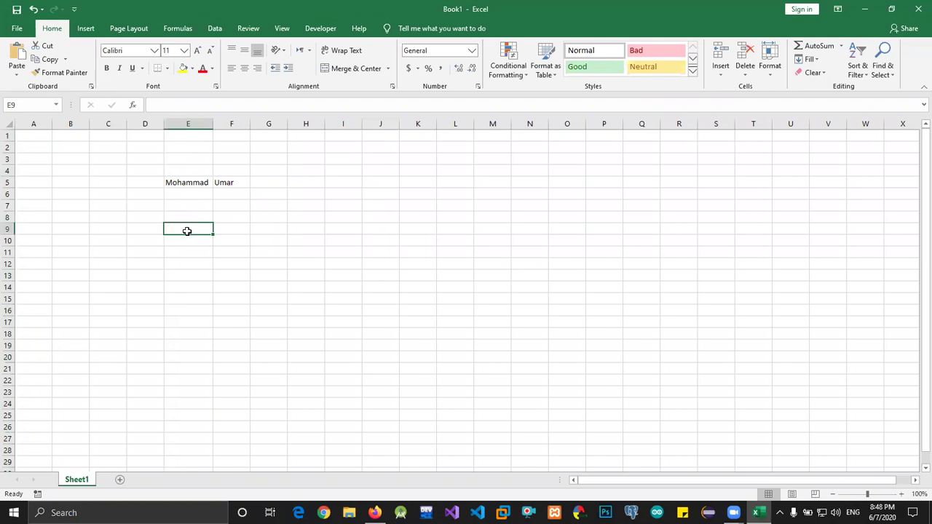
{"action": "left_click_drag", "start_coordinate": [287, 124], "coordinate": [369, 124]}
Enter =CONCATENATE(E5,F5) in G7 to join the first name and surname
{"action": "left_click", "coordinate": [291, 203]}
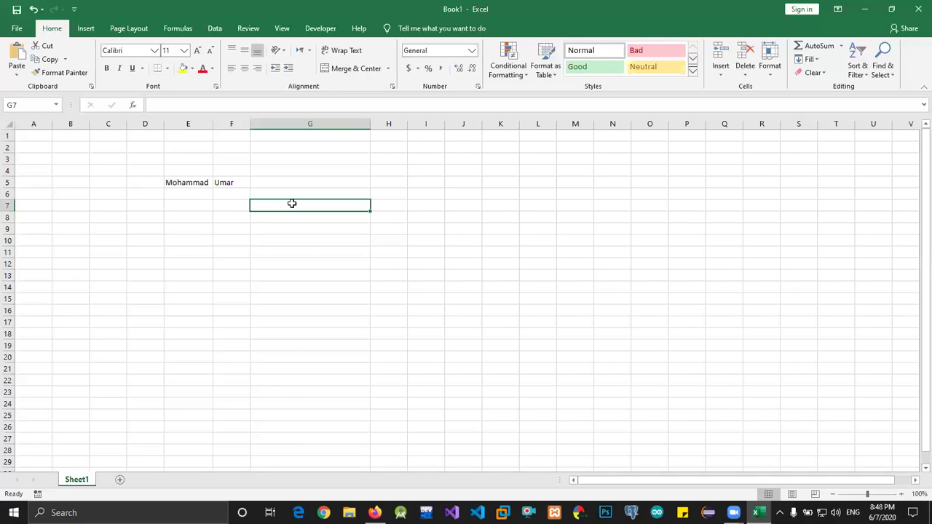
{"action": "type", "text": "=co"}
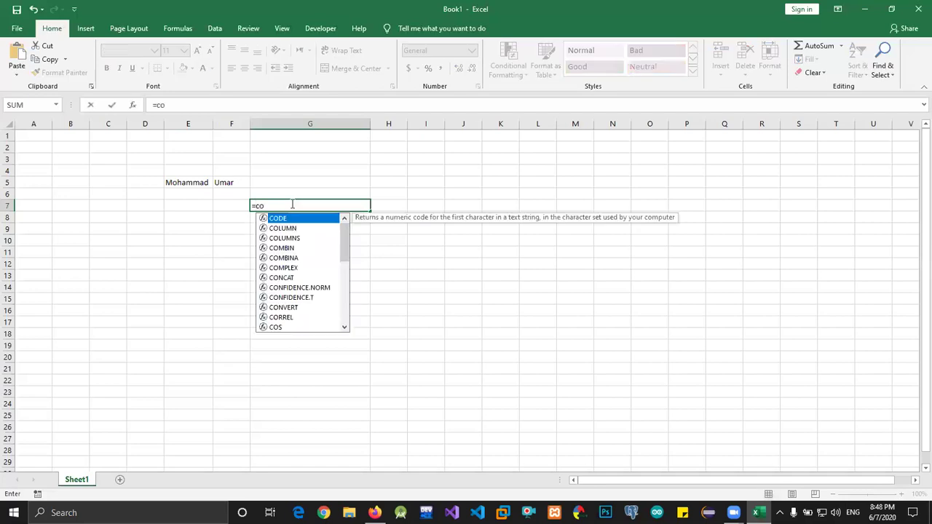
{"action": "type", "text": "n"}
{"action": "key", "text": "Down"}
{"action": "key", "text": "Down"}
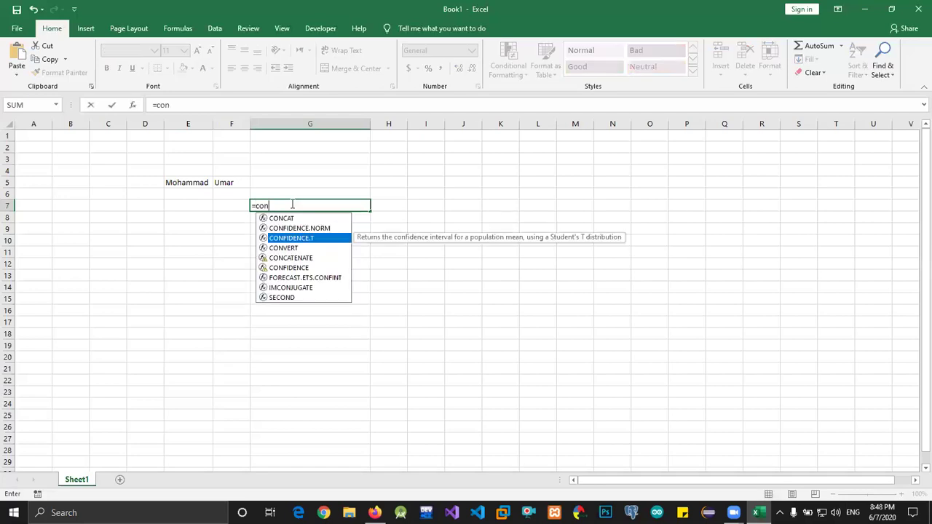
{"action": "type", "text": "ca"}
{"action": "key", "text": "Tab"}
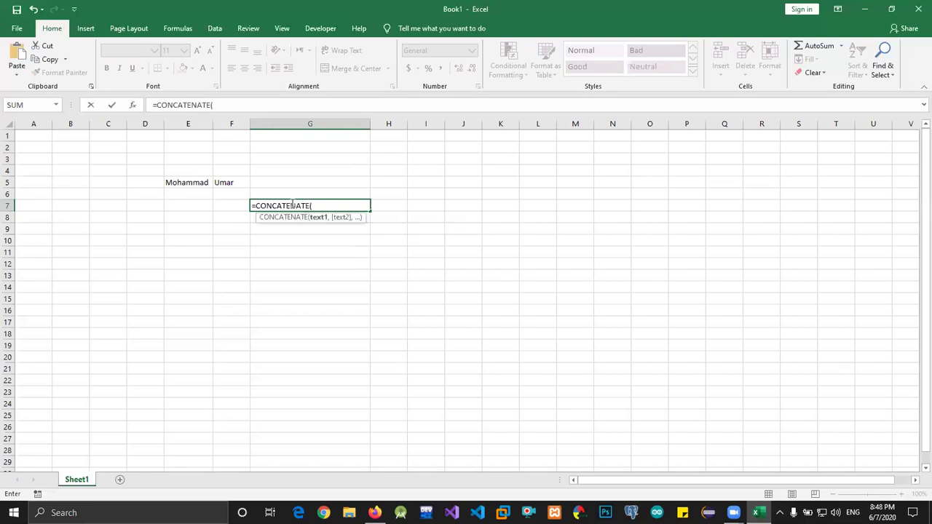
{"action": "left_click", "coordinate": [191, 182]}
{"action": "type", "text": ","}
{"action": "left_click", "coordinate": [227, 181]}
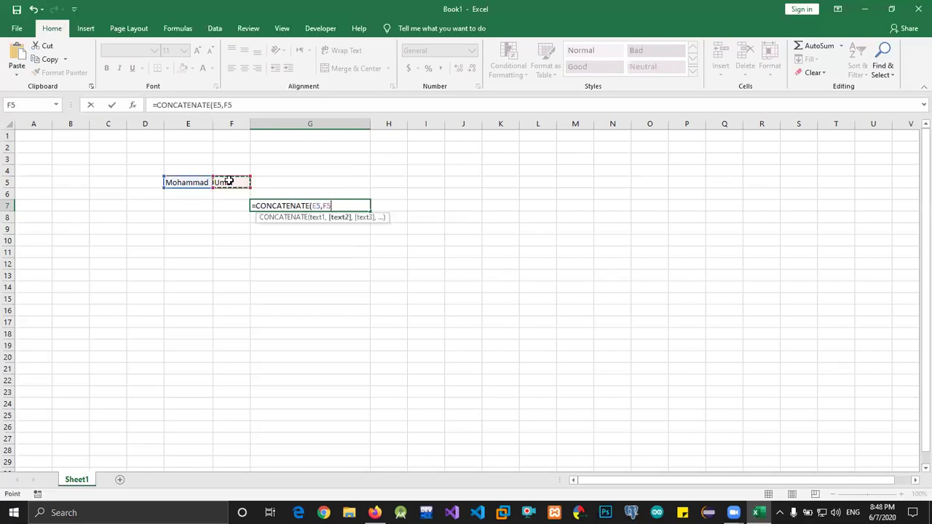
{"action": "key", "text": "Return"}
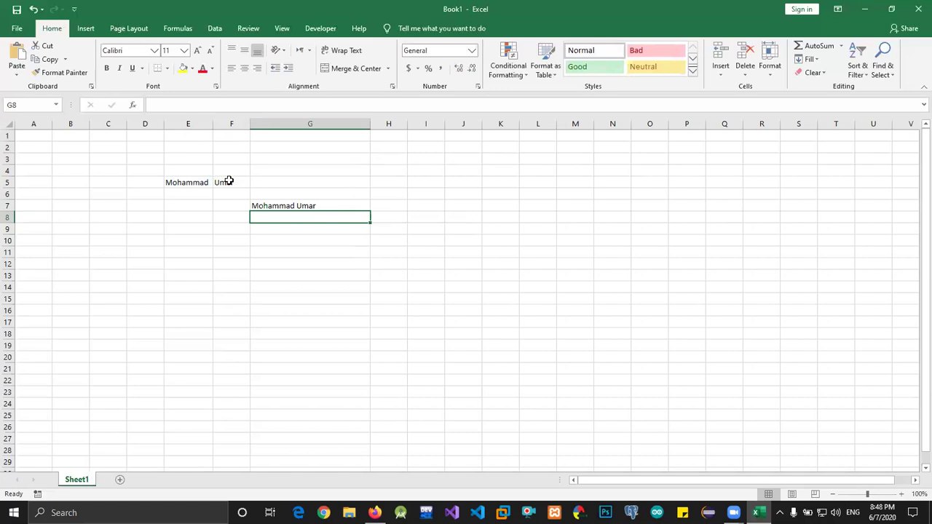
{"action": "key", "text": "Up"}
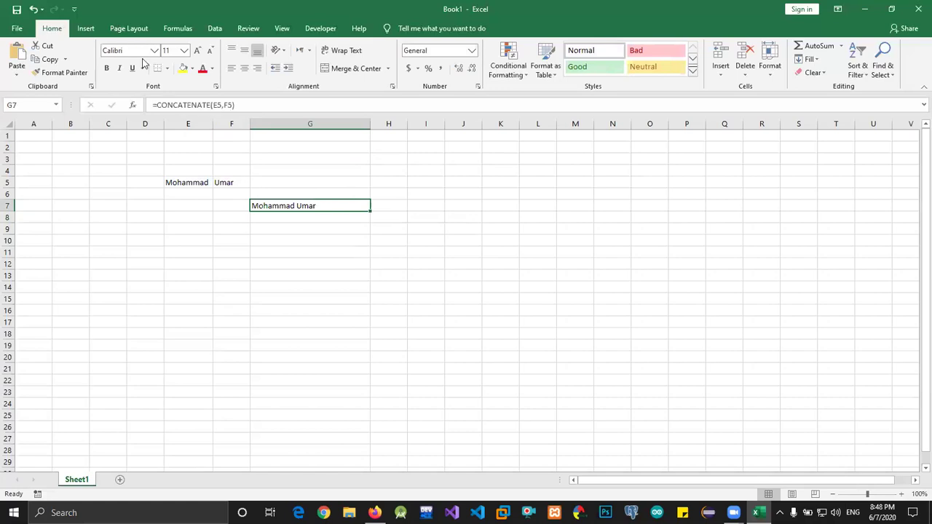
{"action": "left_click_drag", "start_coordinate": [157, 105], "coordinate": [214, 104]}
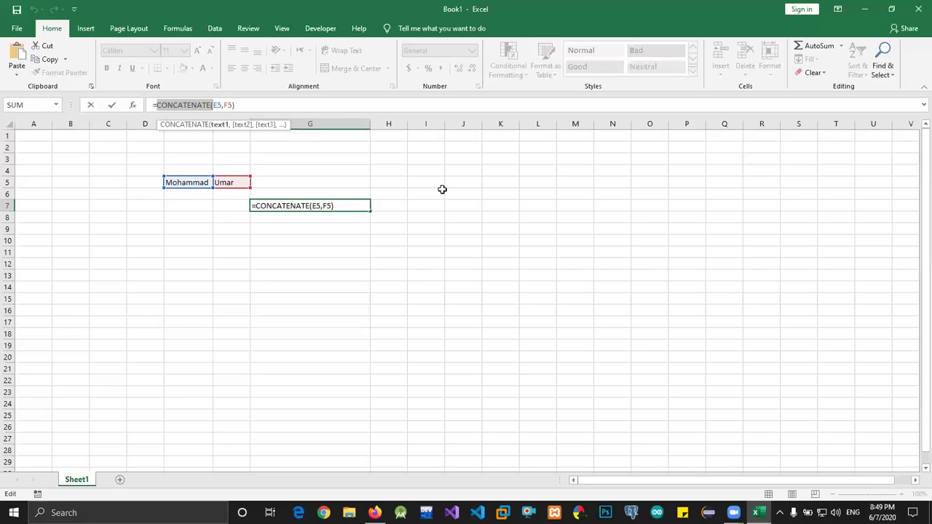
{"action": "left_click", "coordinate": [274, 233]}
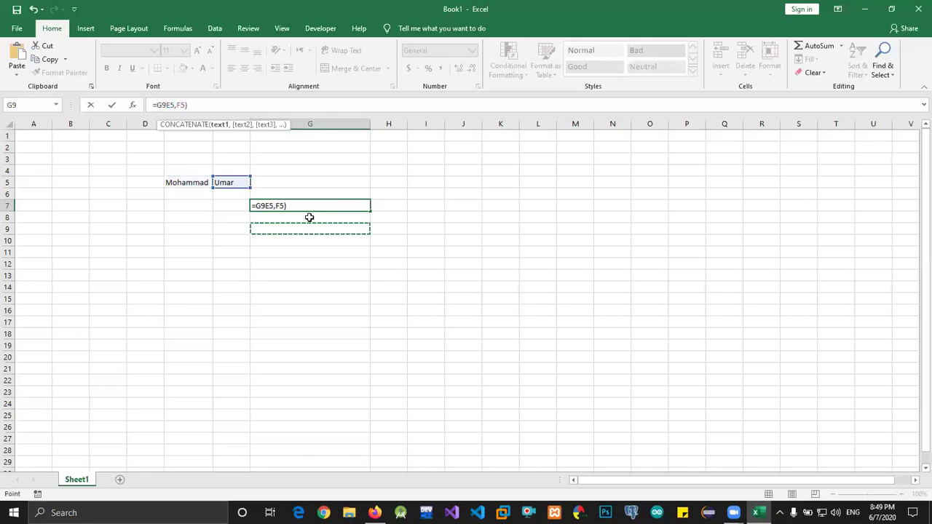
{"action": "key", "text": "ctrl+z"}
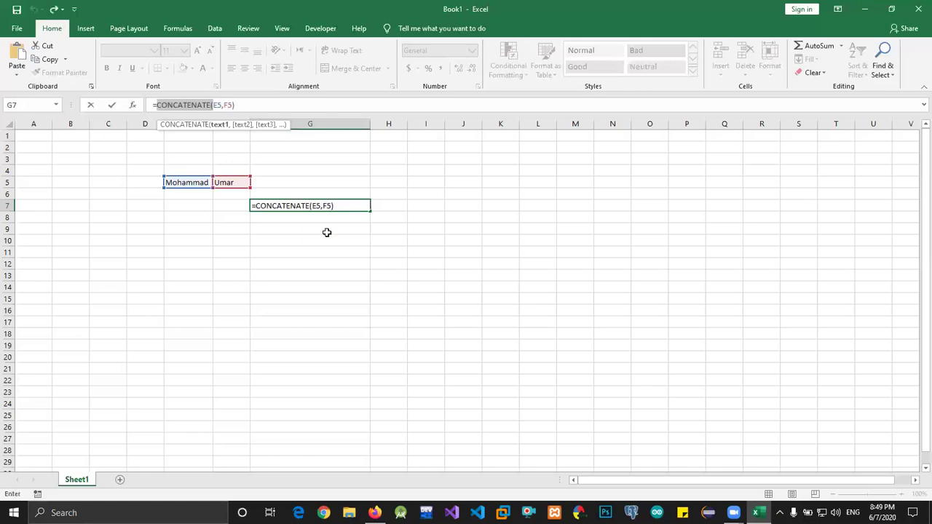
{"action": "key", "text": "Return"}
{"action": "left_click", "coordinate": [331, 228]}
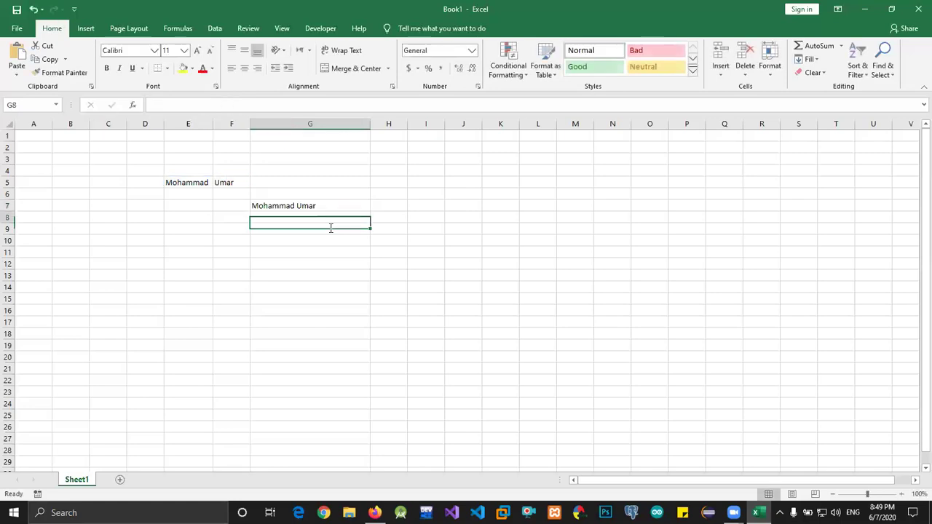
{"action": "type", "text": "="}
{"action": "key", "text": "Escape"}
{"action": "key", "text": "Left"}
{"action": "key", "text": "Left"}
{"action": "key", "text": "Left"}
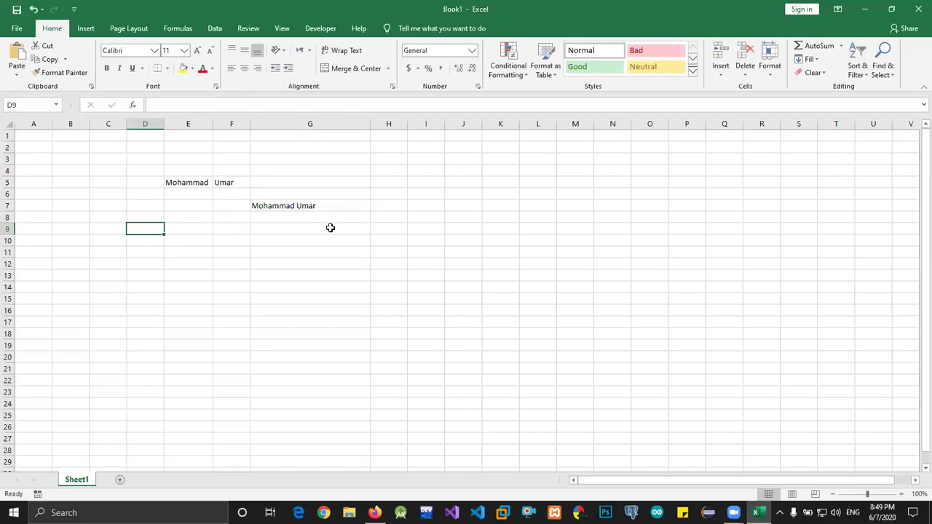
{"action": "key", "text": "Left"}
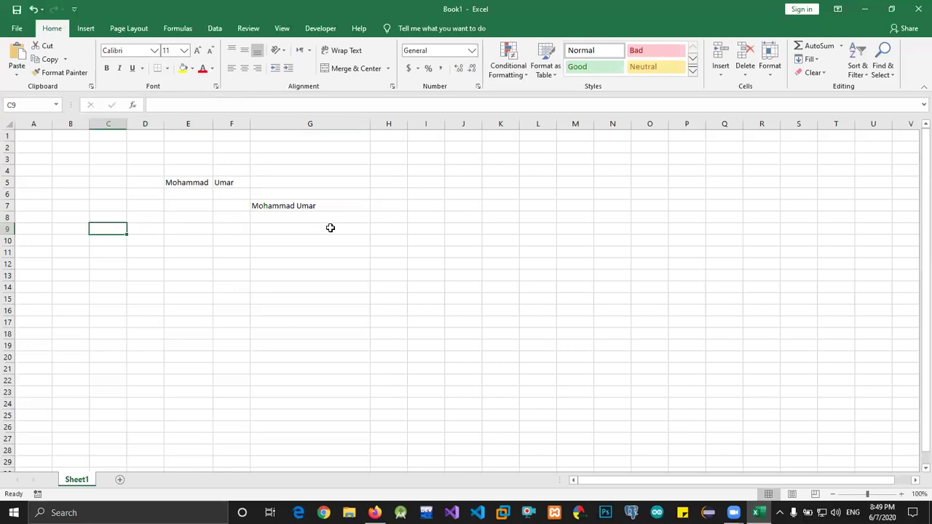
Type the numbers 1 through 7 down cells C9:C15
{"action": "type", "text": "1"}
{"action": "key", "text": "Return"}
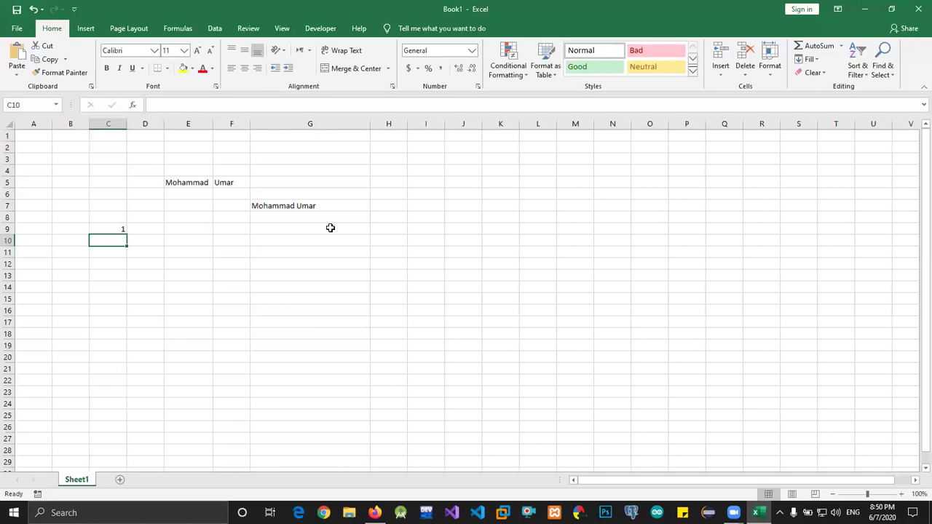
{"action": "type", "text": "2"}
{"action": "key", "text": "Return"}
{"action": "type", "text": "3"}
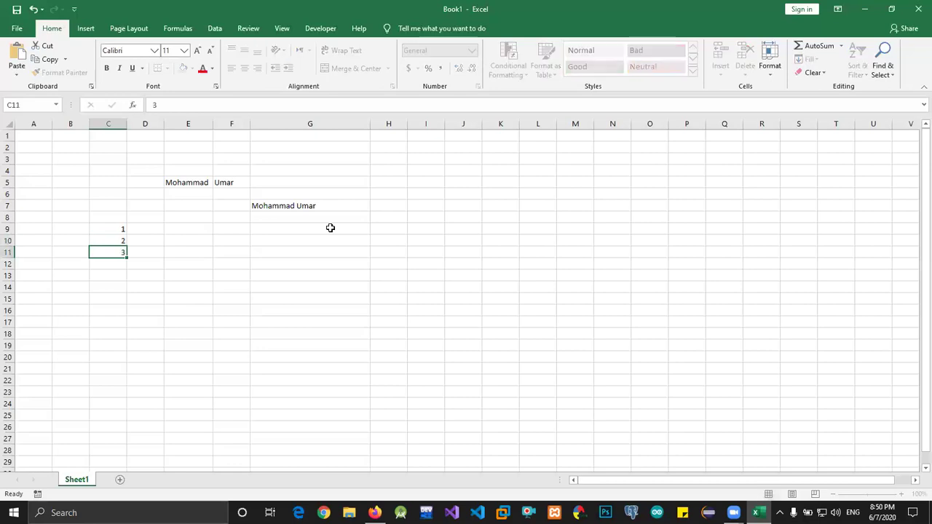
{"action": "key", "text": "Return"}
{"action": "type", "text": "4"}
{"action": "key", "text": "Return"}
{"action": "type", "text": "4"}
{"action": "key", "text": "BackSpace"}
{"action": "type", "text": "5"}
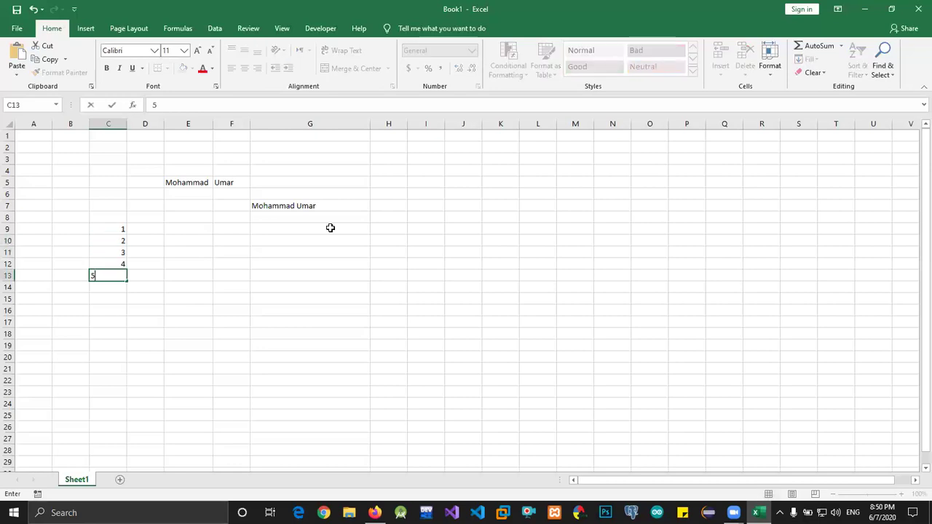
{"action": "key", "text": "Return"}
{"action": "type", "text": "6"}
{"action": "key", "text": "Return"}
{"action": "type", "text": "7"}
{"action": "key", "text": "Return"}
{"action": "key", "text": "Return"}
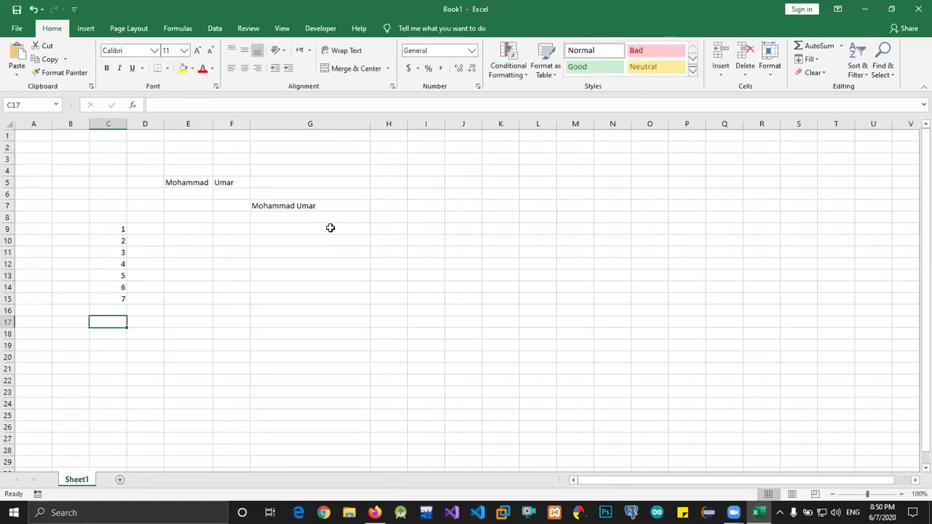
Enter =COUNT(C9:C15) in C17, returning 7
{"action": "type", "text": "=co"}
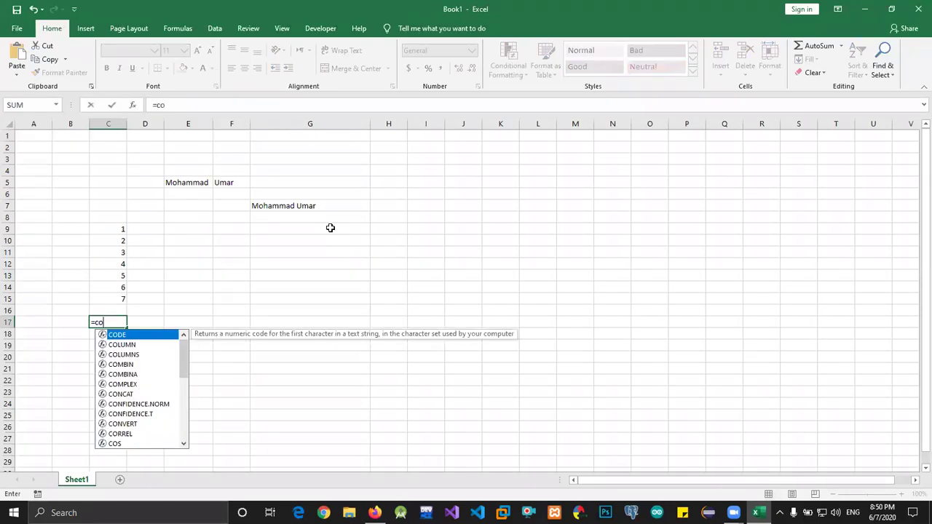
{"action": "type", "text": "un"}
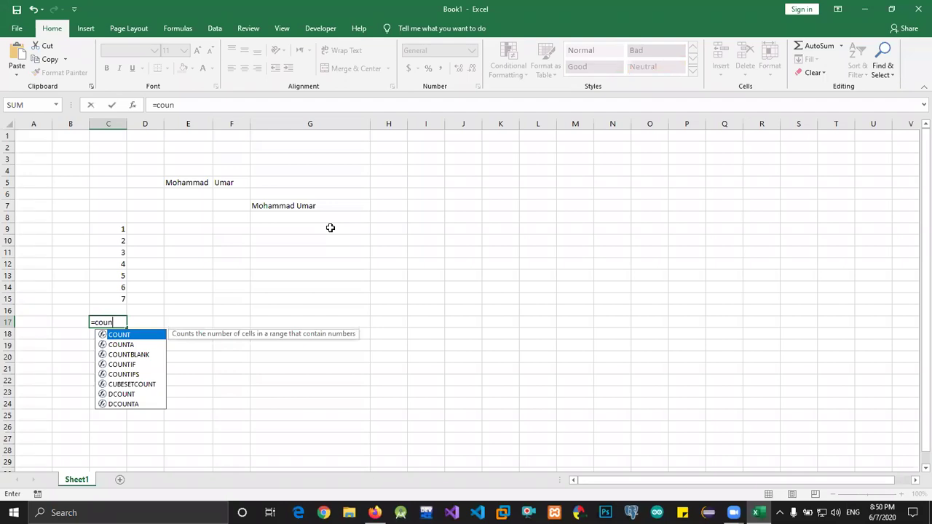
{"action": "key", "text": "Tab"}
{"action": "key", "text": "Up"}
{"action": "key", "text": "Up"}
{"action": "key", "text": "Up"}
{"action": "key", "text": "Up"}
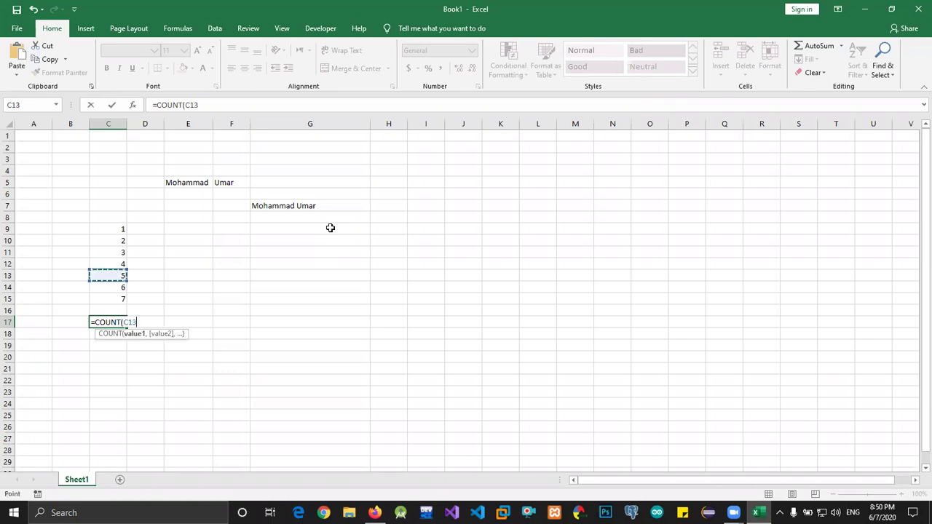
{"action": "key", "text": "Up"}
{"action": "key", "text": "Up"}
{"action": "key", "text": "Up"}
{"action": "key", "text": "Up"}
{"action": "key", "text": "shift+Down"}
{"action": "key", "text": "shift+Down"}
{"action": "key", "text": "shift+Down"}
{"action": "key", "text": "shift+Down"}
{"action": "key", "text": "shift+Down"}
{"action": "key", "text": "shift+Down"}
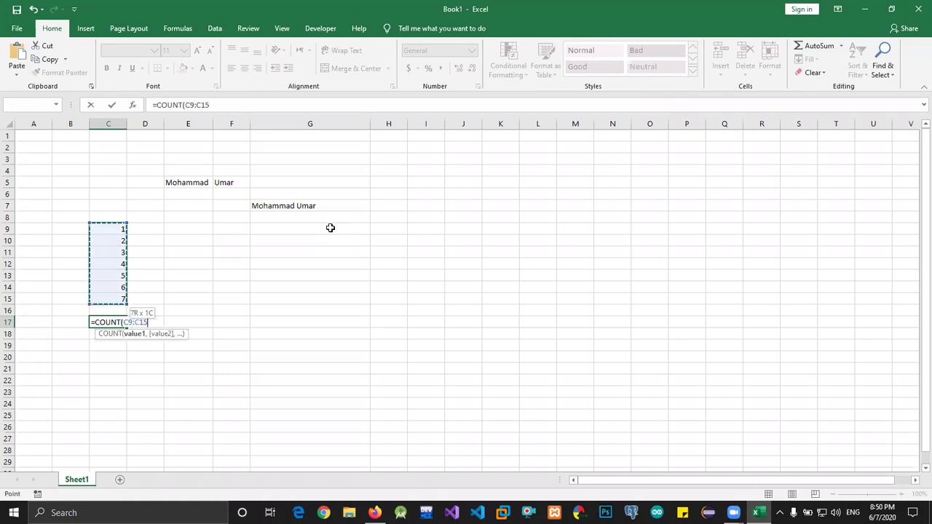
{"action": "type", "text": ")"}
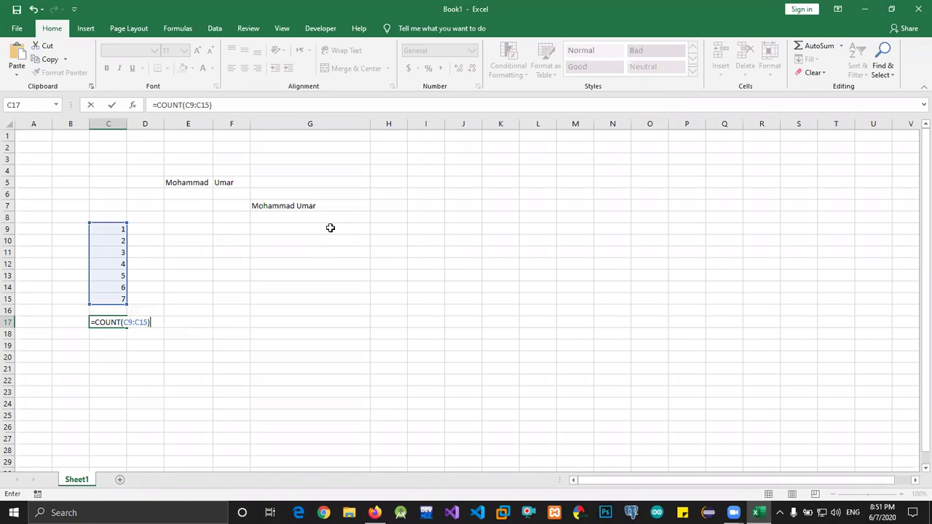
{"action": "key", "text": "Return"}
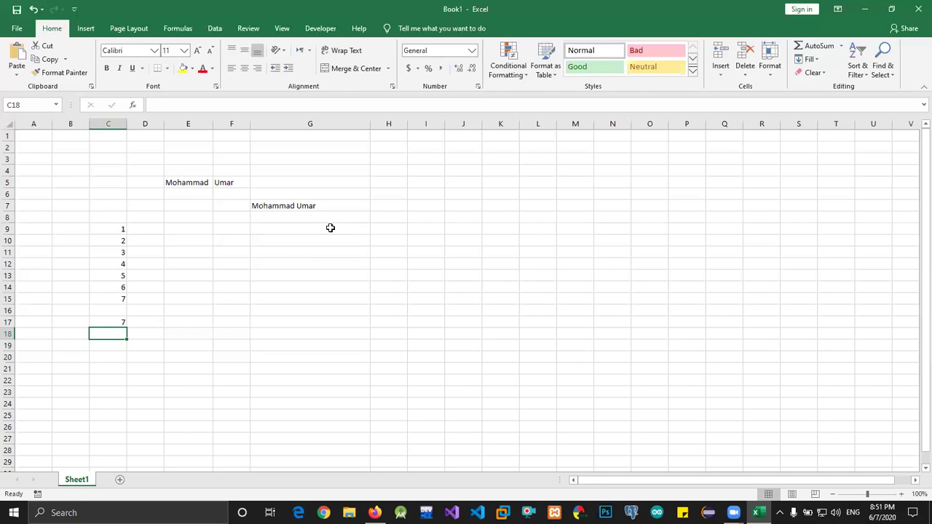
{"action": "key", "text": "Up"}
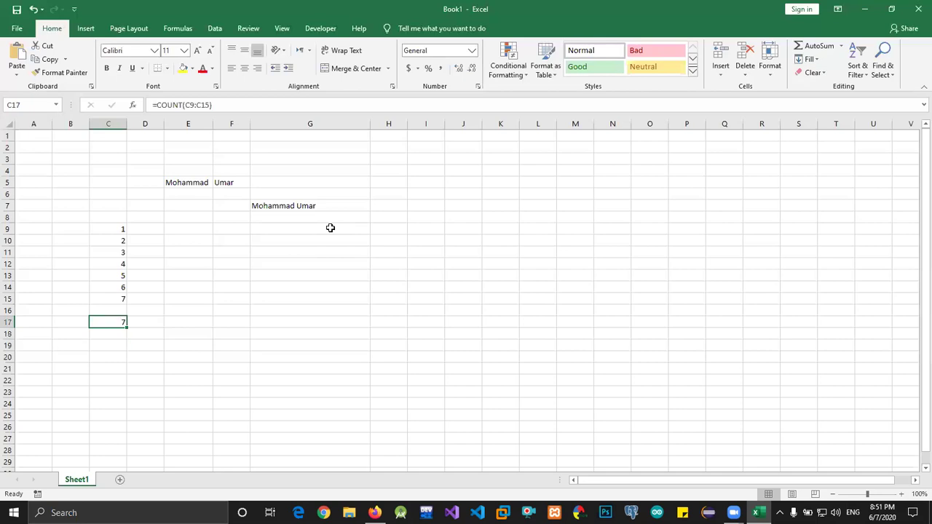
Re-enter the COUNT formula over C9:C15 in C17 and reselect the result
{"action": "type", "text": "=cou"}
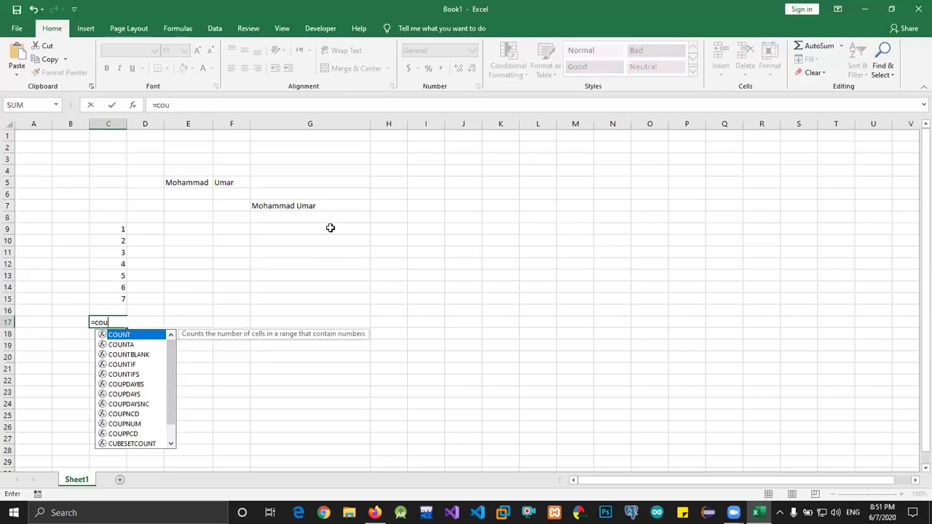
{"action": "key", "text": "Tab"}
{"action": "key", "text": "Up"}
{"action": "key", "text": "Up"}
{"action": "key", "text": "Up"}
{"action": "key", "text": "Up"}
{"action": "key", "text": "Up"}
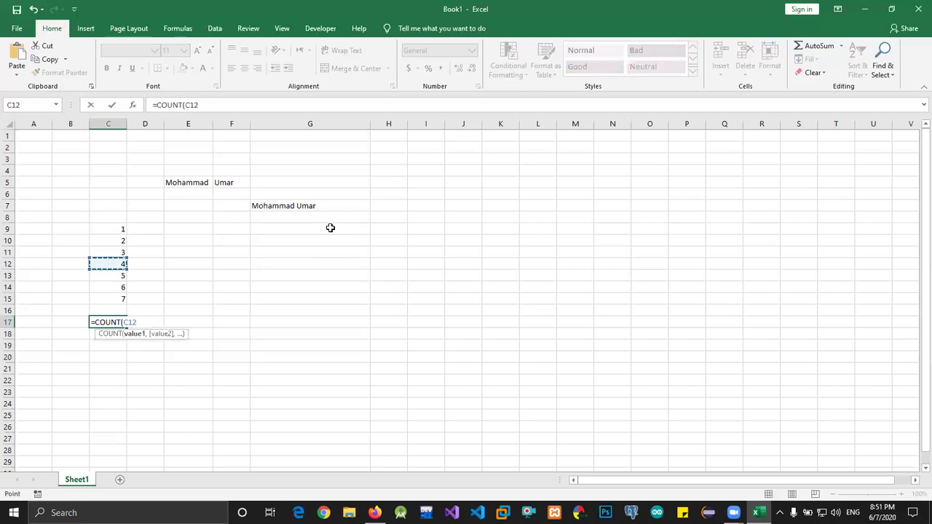
{"action": "key", "text": "Up"}
{"action": "key", "text": "shift+Up"}
{"action": "key", "text": "shift+Up"}
{"action": "key", "text": "shift+Down"}
{"action": "key", "text": "shift+Down"}
{"action": "key", "text": "shift+Down"}
{"action": "key", "text": "shift+Down"}
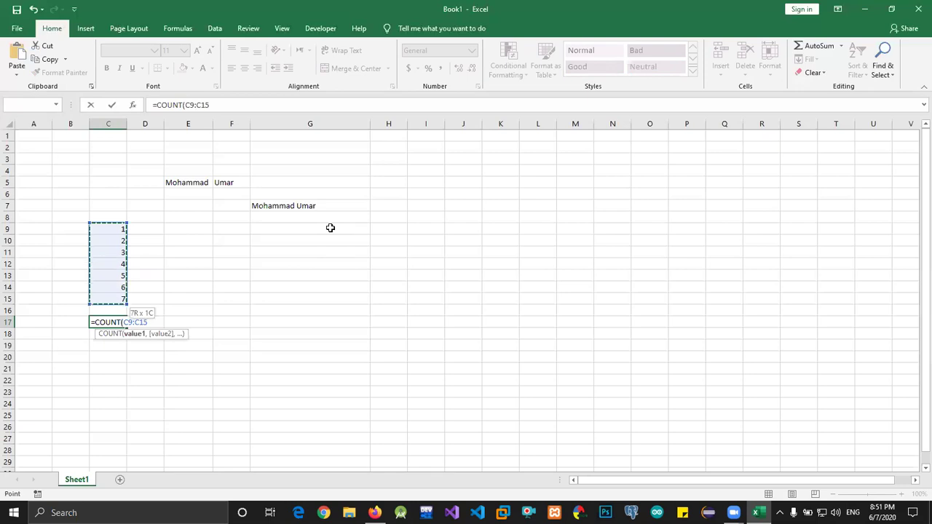
{"action": "key", "text": "Return"}
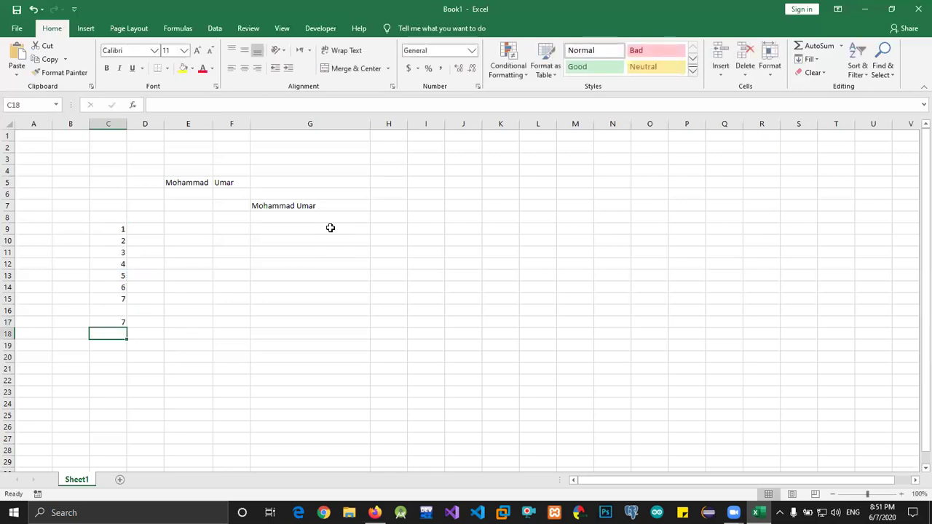
{"action": "key", "text": "Up"}
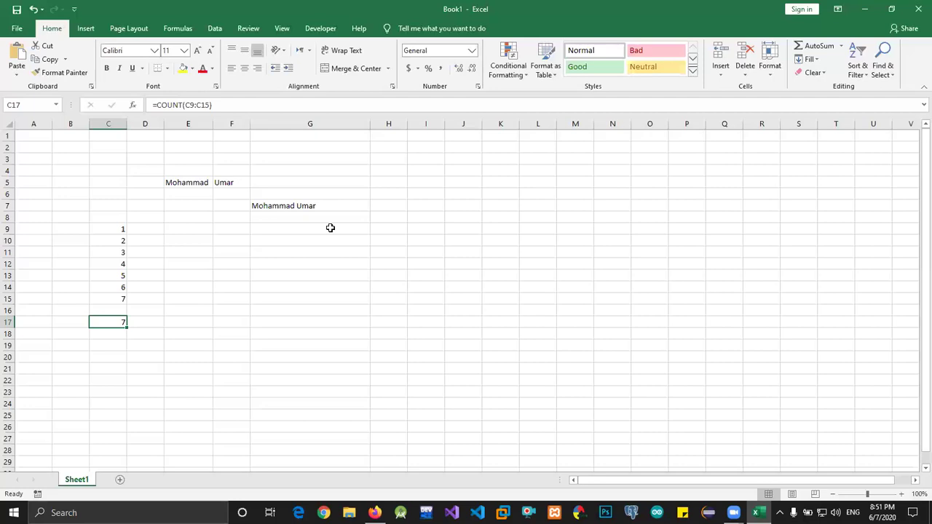
Enter =COUNTA(C9:C15) in C18
{"action": "key", "text": "Down"}
{"action": "type", "text": "="}
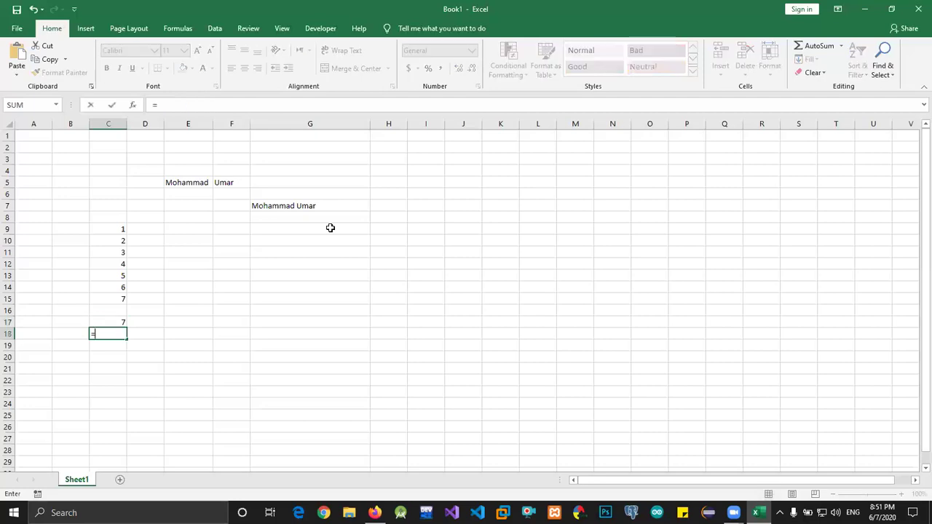
{"action": "type", "text": "count"}
{"action": "key", "text": "Down"}
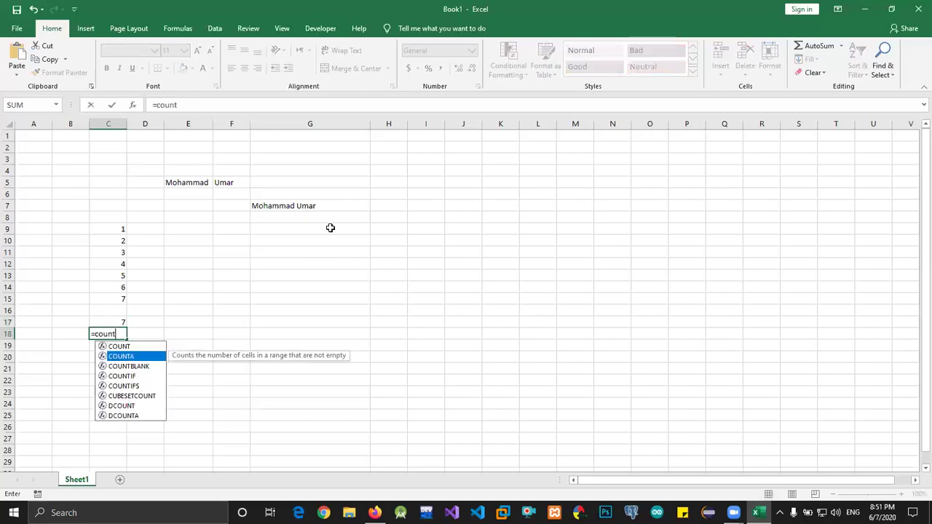
{"action": "key", "text": "Tab"}
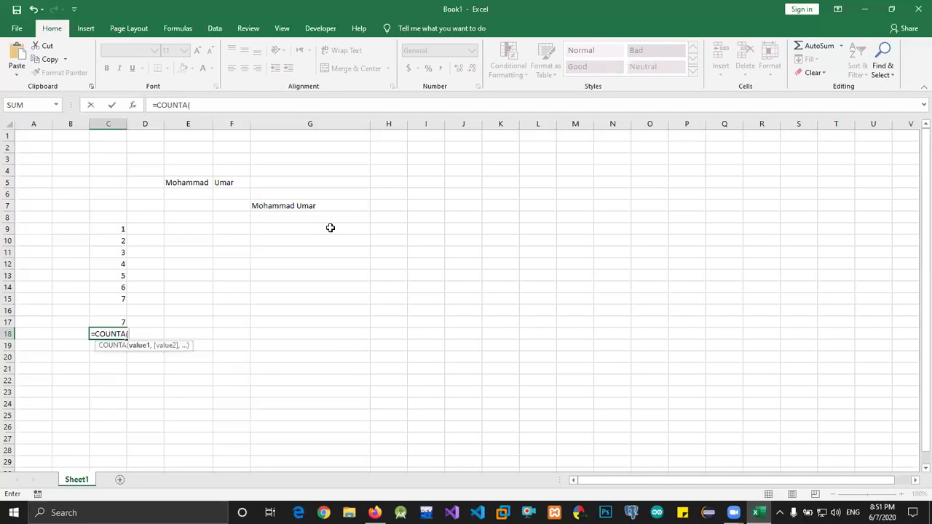
{"action": "key", "text": "Up"}
{"action": "key", "text": "Up"}
{"action": "key", "text": "Up"}
{"action": "key", "text": "Up"}
{"action": "key", "text": "Up"}
{"action": "key", "text": "Up"}
{"action": "key", "text": "Up"}
{"action": "key", "text": "Up"}
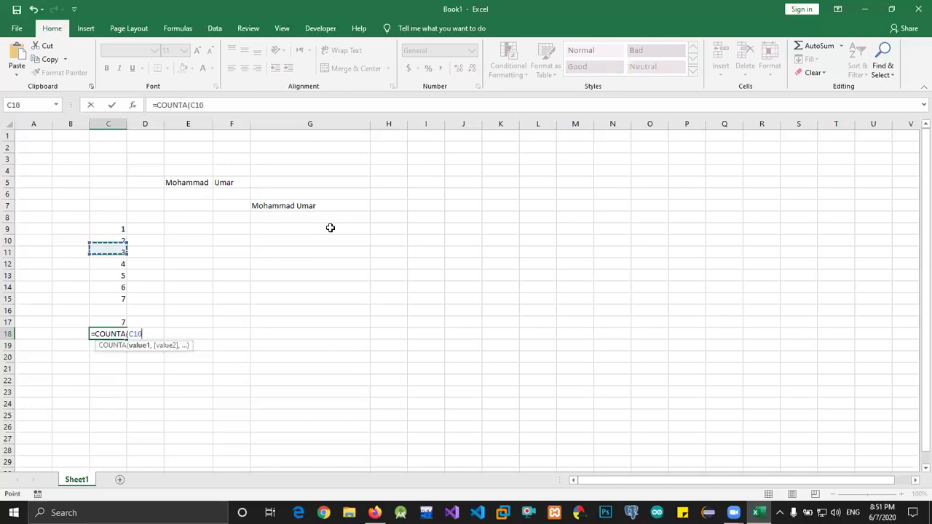
{"action": "key", "text": "Up"}
{"action": "key", "text": "shift+Down"}
{"action": "key", "text": "shift+Down"}
{"action": "key", "text": "shift+Down"}
{"action": "key", "text": "shift+Down"}
{"action": "key", "text": "shift+Down"}
{"action": "key", "text": "shift+Down"}
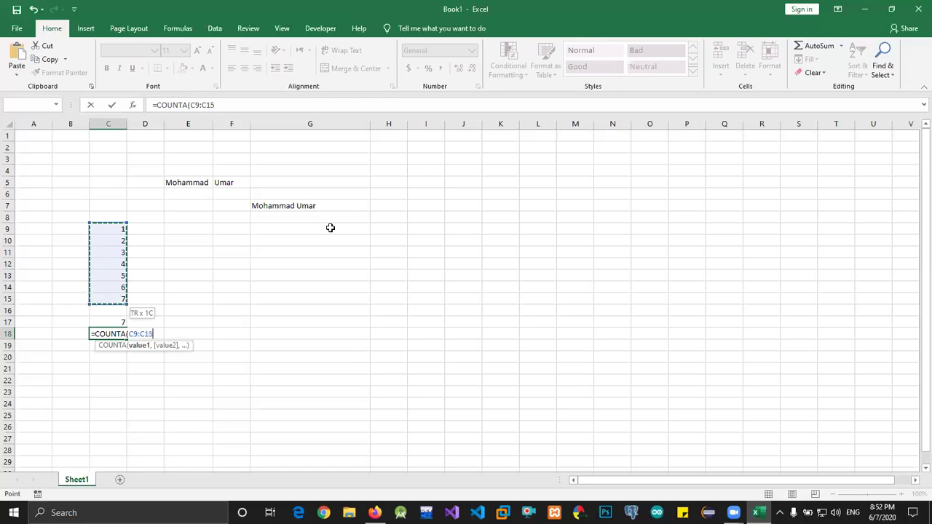
{"action": "type", "text": ")"}
{"action": "key", "text": "Return"}
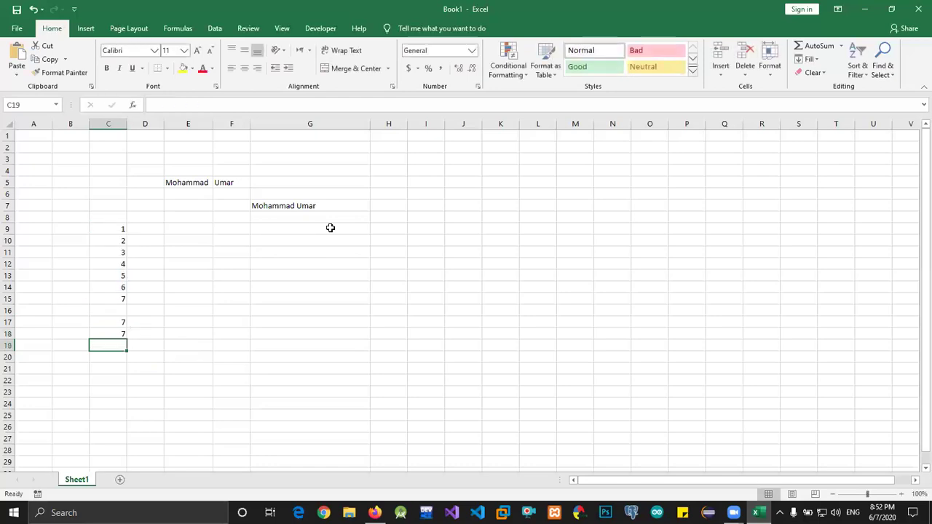
{"action": "key", "text": "Up"}
{"action": "key", "text": "Up"}
{"action": "key", "text": "Up"}
{"action": "key", "text": "Up"}
{"action": "key", "text": "Up"}
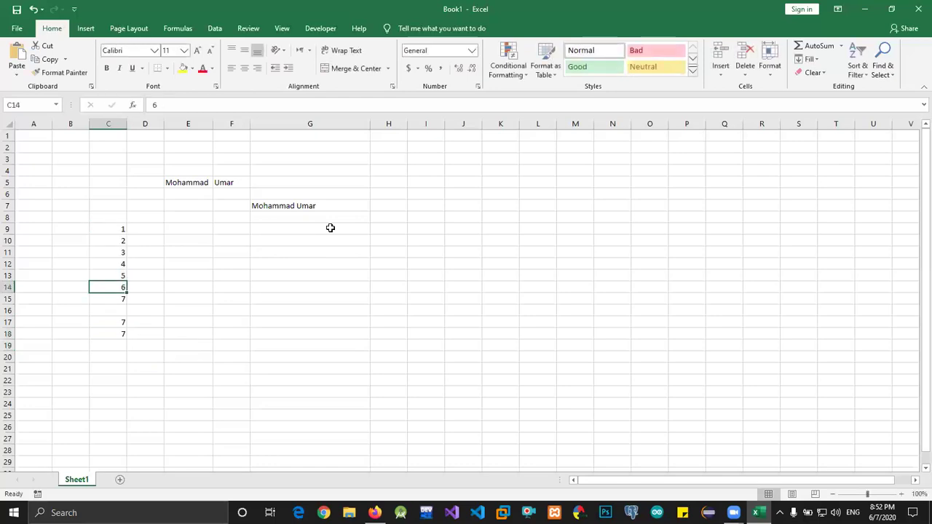
Replace the 6 in C14 with the text "as"
{"action": "key", "text": "BackSpace"}
{"action": "key", "text": "Return"}
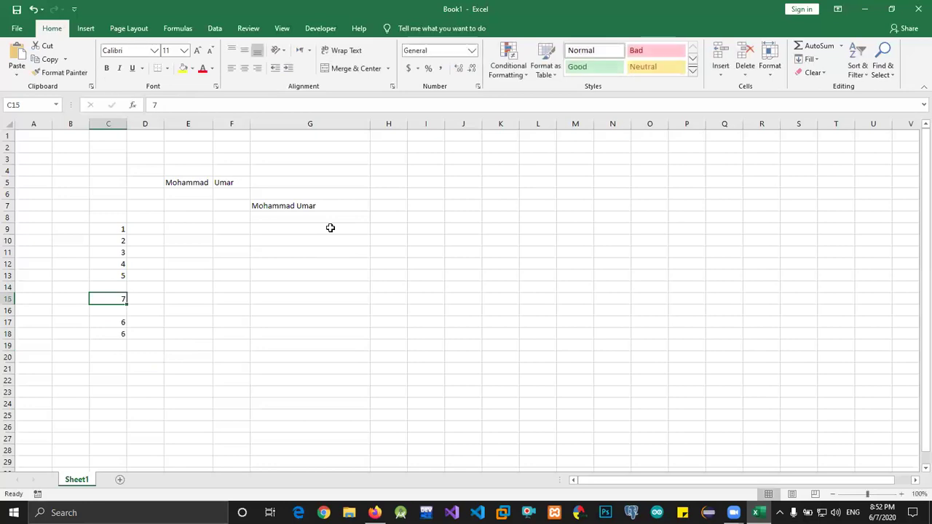
{"action": "key", "text": "Up"}
{"action": "key", "text": "Down"}
{"action": "key", "text": "Up"}
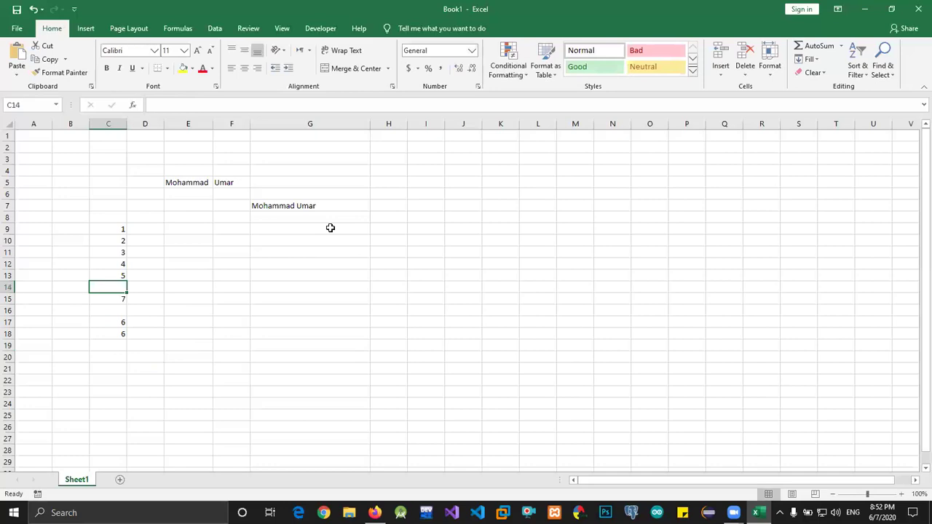
{"action": "type", "text": "as"}
{"action": "key", "text": "Return"}
{"action": "key", "text": "Up"}
{"action": "key", "text": "Down"}
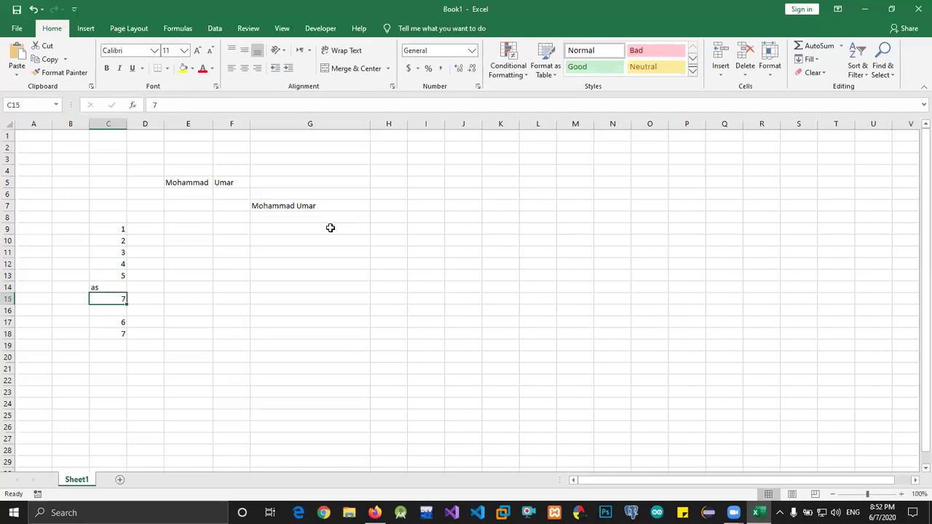
{"action": "key", "text": "Up"}
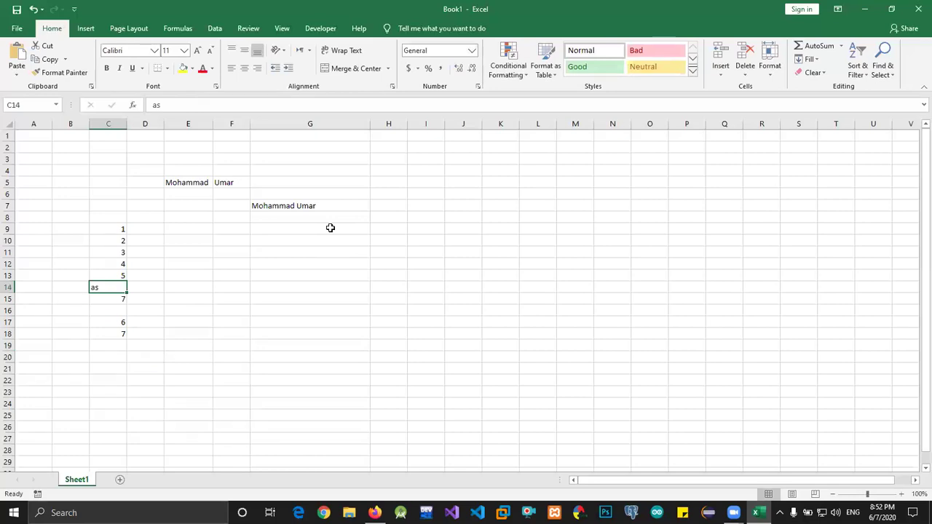
{"action": "key", "text": "Down"}
{"action": "key", "text": "Down"}
{"action": "key", "text": "Down"}
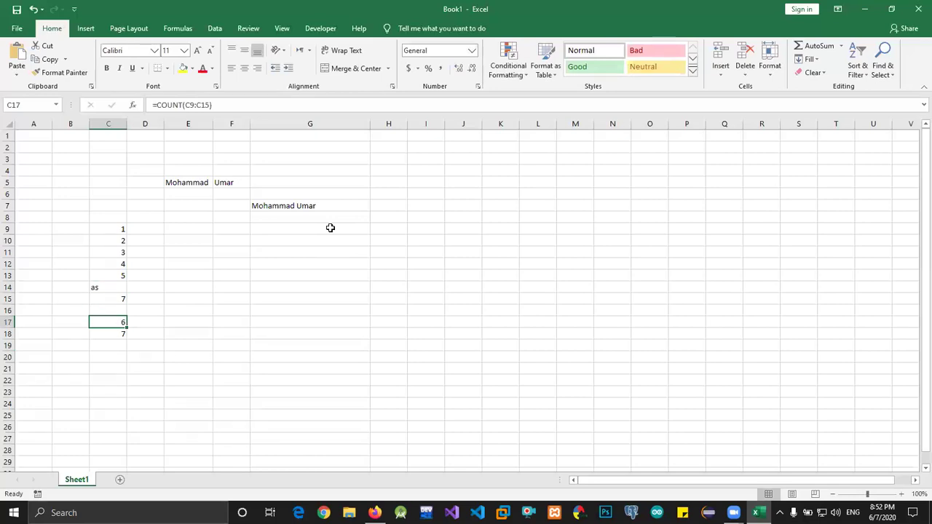
Label the results "count" in D17 and "counta" in D18
{"action": "key", "text": "Right"}
{"action": "type", "text": "cou"}
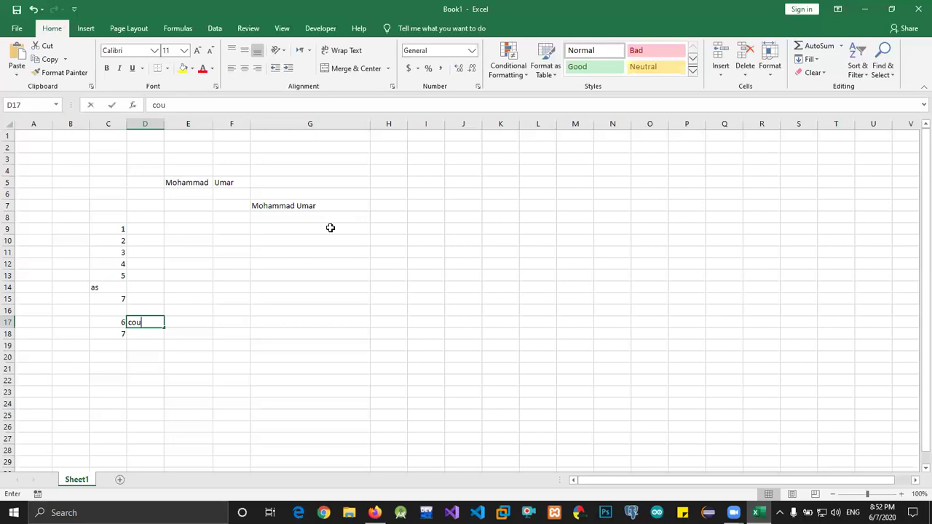
{"action": "type", "text": "n"}
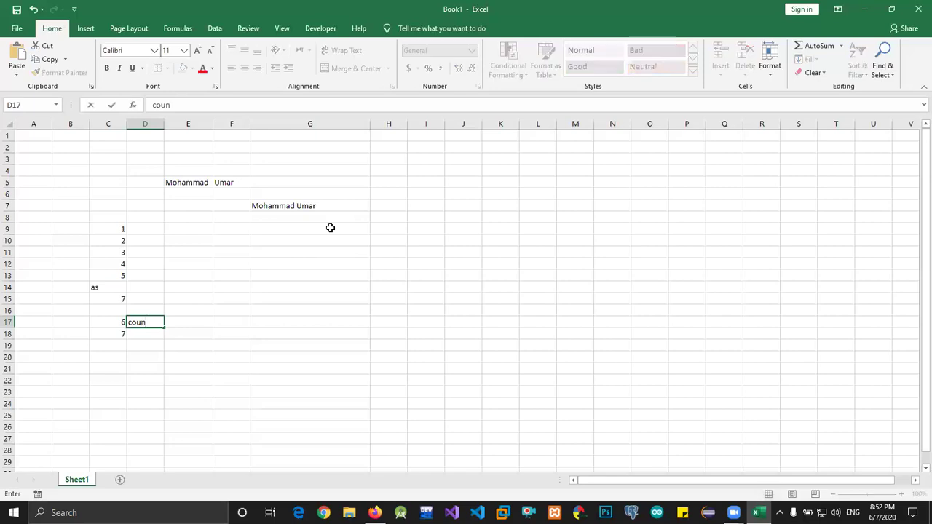
{"action": "type", "text": "t"}
{"action": "key", "text": "Return"}
{"action": "type", "text": "count"}
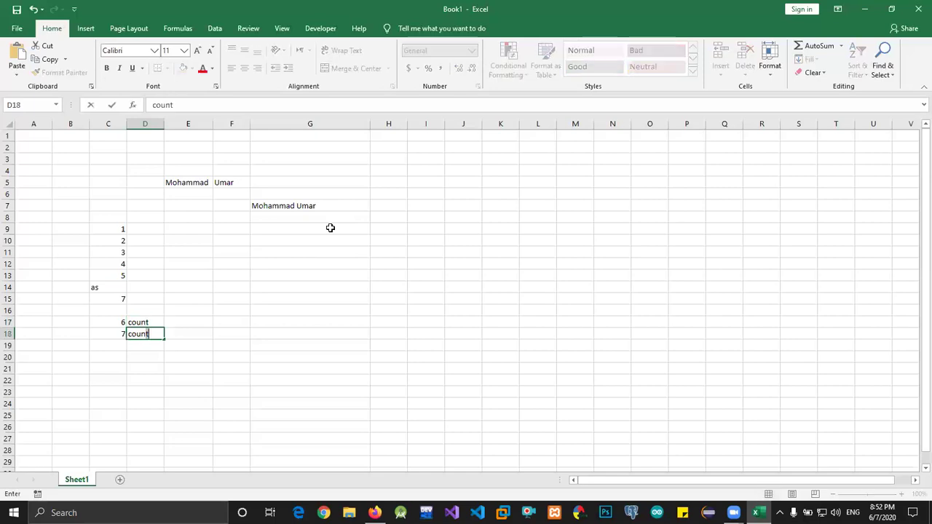
{"action": "type", "text": "a"}
{"action": "key", "text": "Up"}
{"action": "key", "text": "Up"}
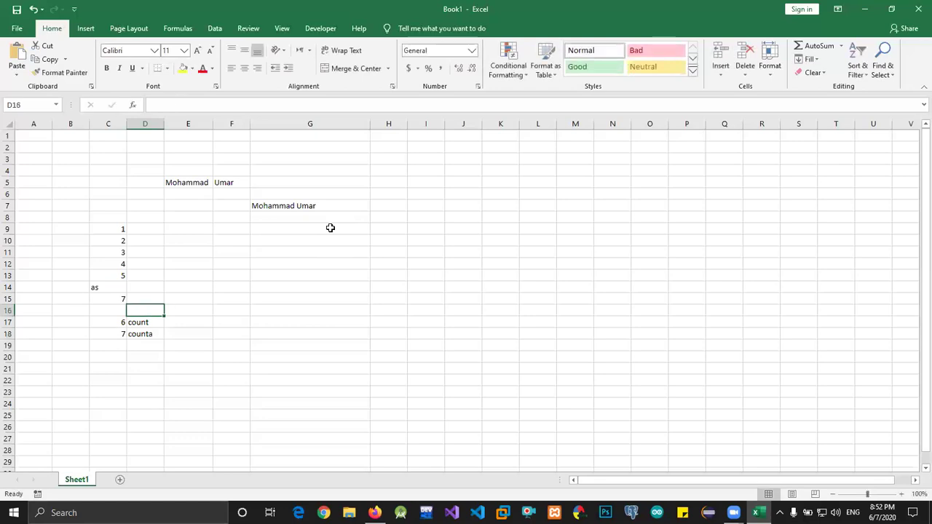
Replace the 2 in C10 with "as" and compare the COUNT and COUNTA results
{"action": "key", "text": "Up"}
{"action": "key", "text": "Up"}
{"action": "key", "text": "Left"}
{"action": "key", "text": "Up"}
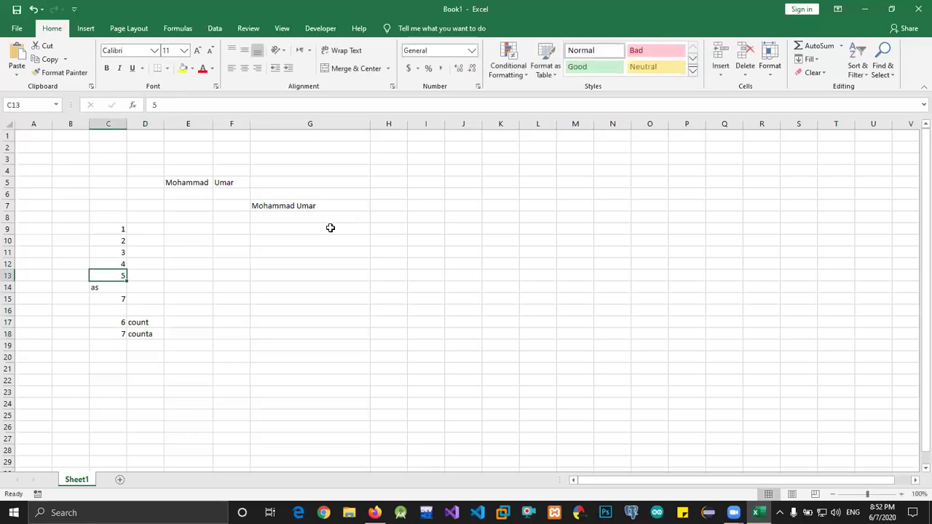
{"action": "key", "text": "Up"}
{"action": "key", "text": "Up"}
{"action": "key", "text": "Up"}
{"action": "type", "text": "as"}
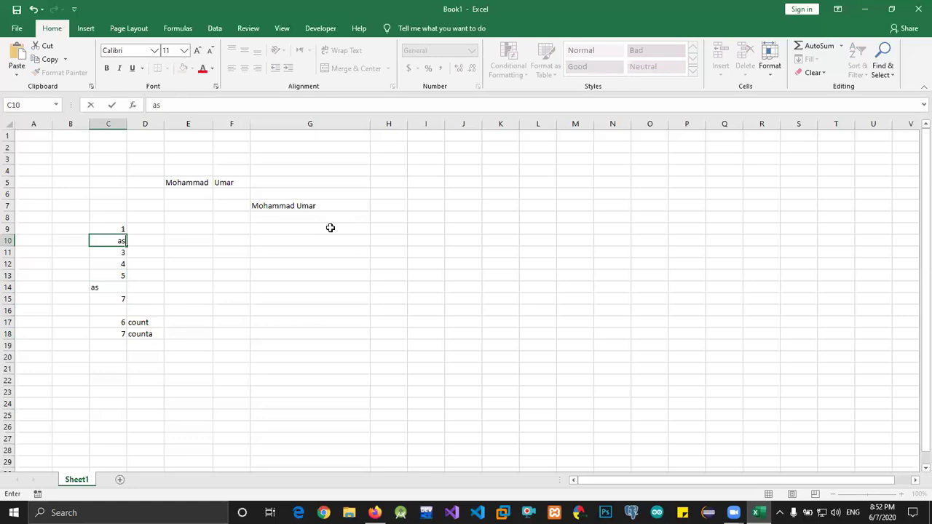
{"action": "key", "text": "Down"}
{"action": "key", "text": "Down"}
{"action": "key", "text": "Down"}
{"action": "key", "text": "Down"}
{"action": "key", "text": "Down"}
{"action": "key", "text": "Down"}
{"action": "key", "text": "Down"}
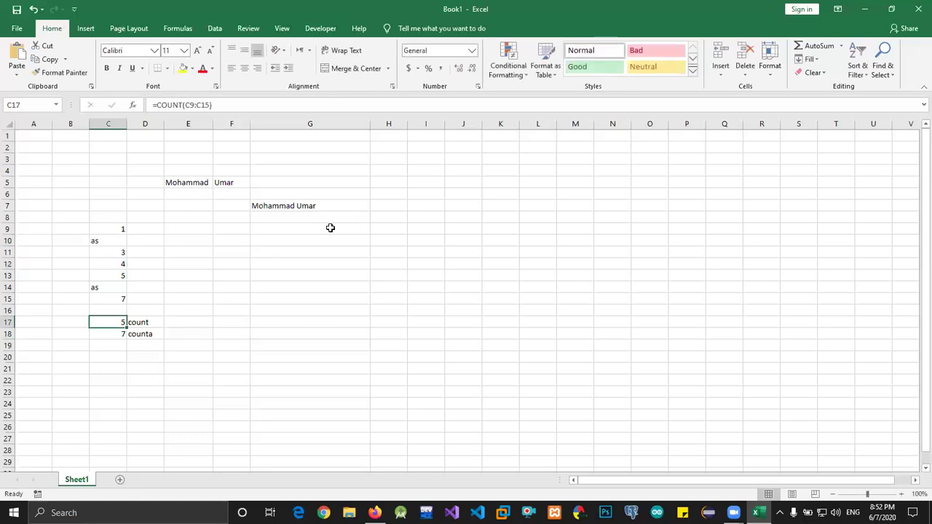
{"action": "key", "text": "Down"}
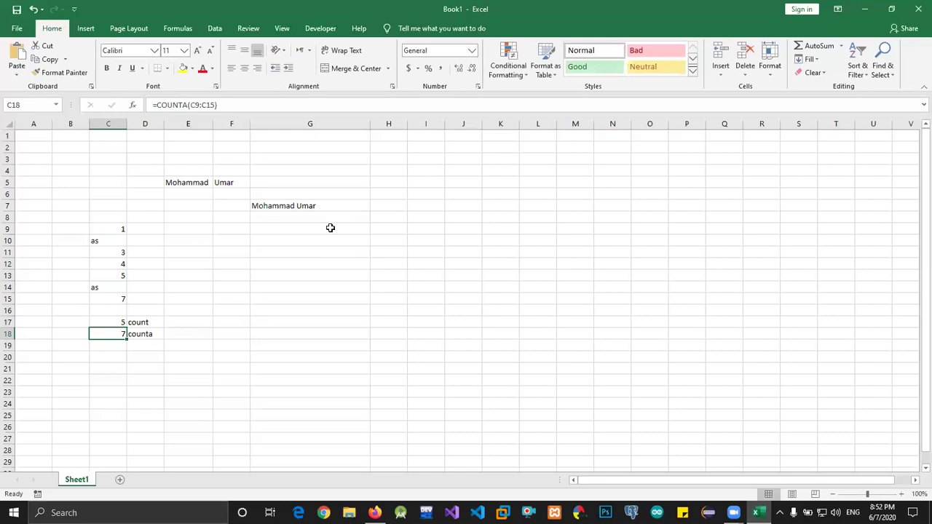
{"action": "key", "text": "Up"}
{"action": "key", "text": "Down"}
Enter =COUNTA(C9:C15) in C18, returning 7 next to COUNT's 5
{"action": "type", "text": "=c"}
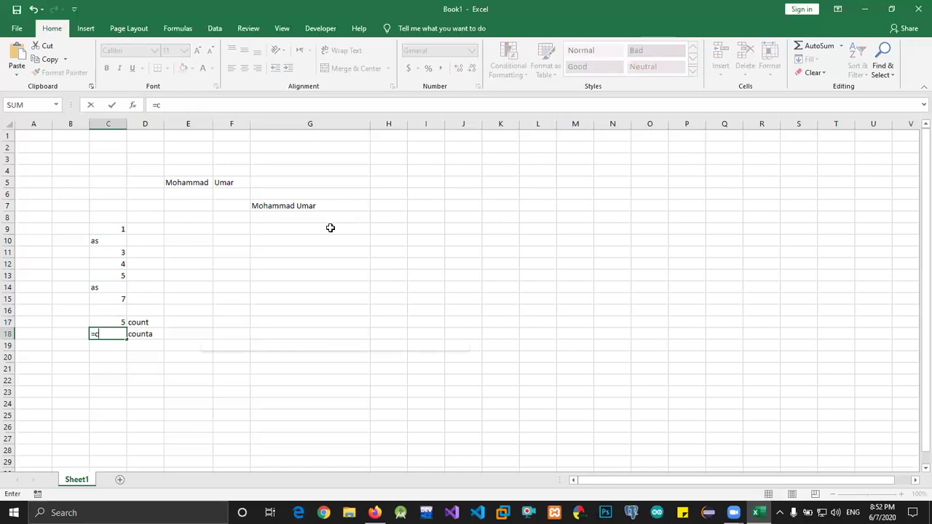
{"action": "type", "text": "ount"}
{"action": "key", "text": "Tab"}
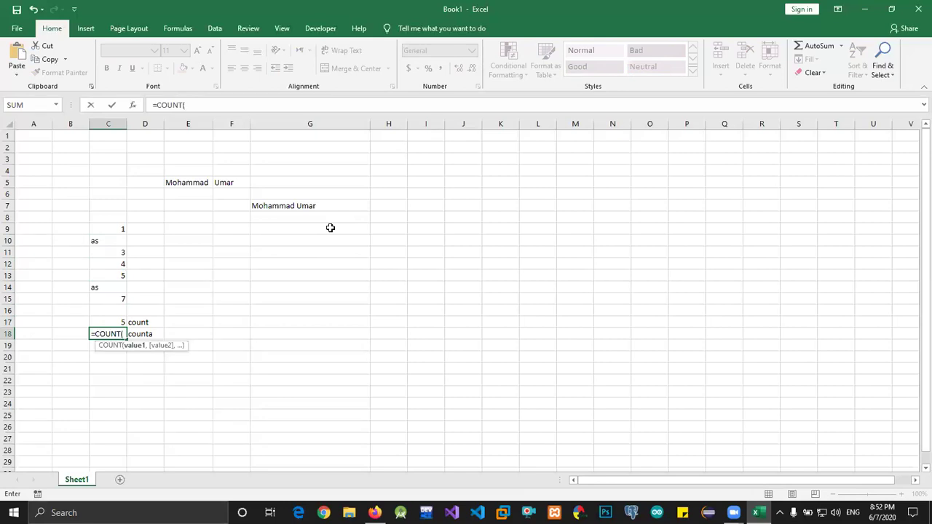
{"action": "key", "text": "BackSpace"}
{"action": "key", "text": "Down"}
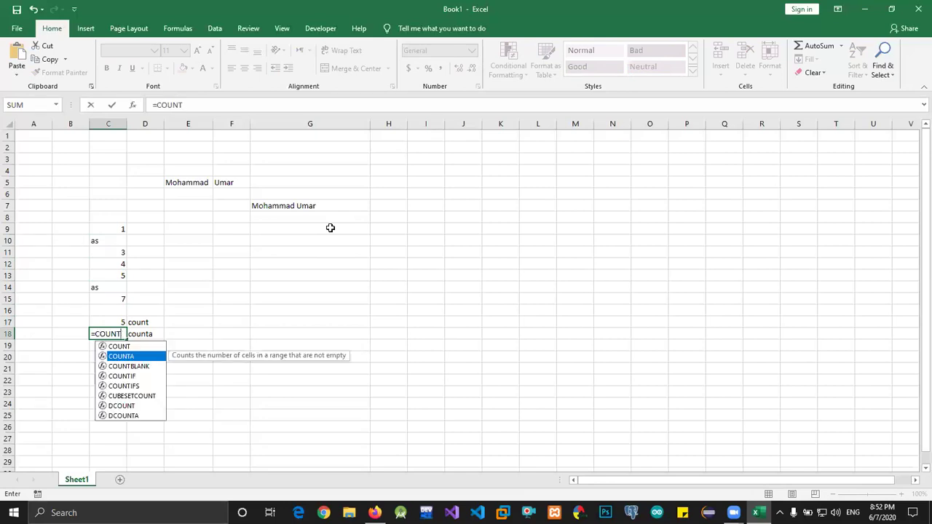
{"action": "key", "text": "Tab"}
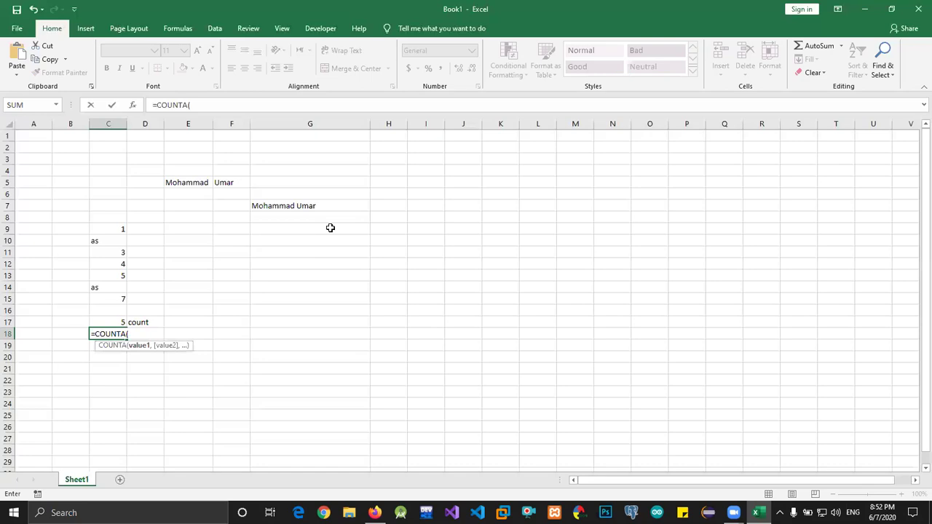
{"action": "key", "text": "Up"}
{"action": "key", "text": "Up"}
{"action": "key", "text": "Up"}
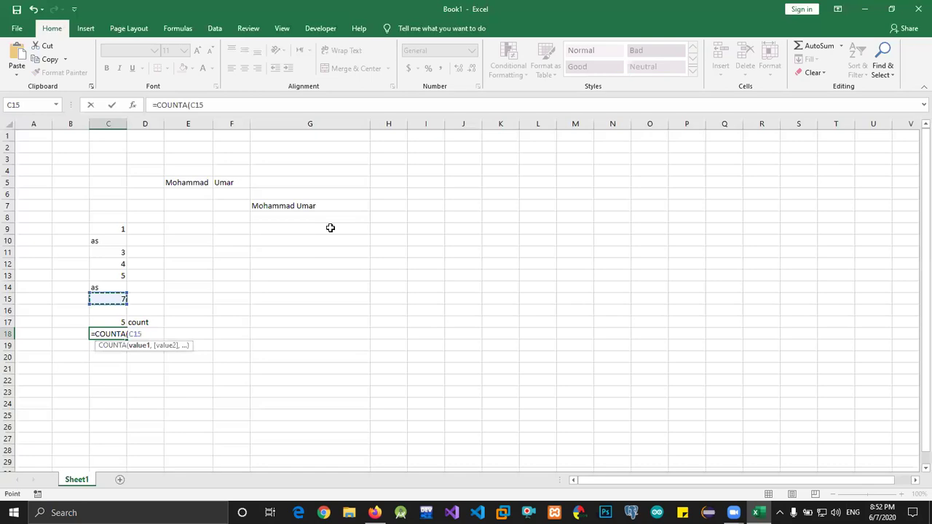
{"action": "key", "text": "shift+Up"}
{"action": "key", "text": "shift+Up"}
{"action": "key", "text": "shift+Up"}
{"action": "key", "text": "shift+Up"}
{"action": "key", "text": "shift+Up"}
{"action": "key", "text": "shift+Up"}
{"action": "type", "text": ")"}
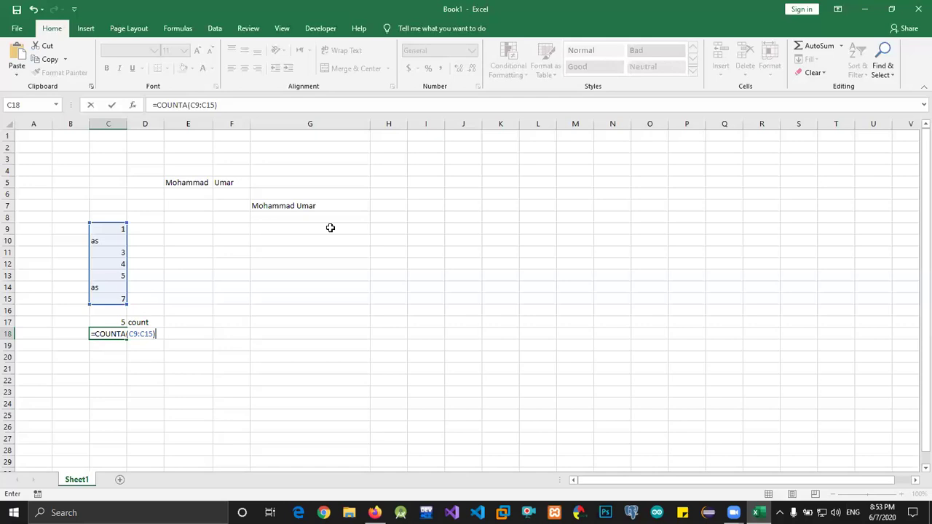
{"action": "key", "text": "Return"}
Overwrite the 4 in C12 with the text "as"
{"action": "key", "text": "Up"}
{"action": "key", "text": "Up"}
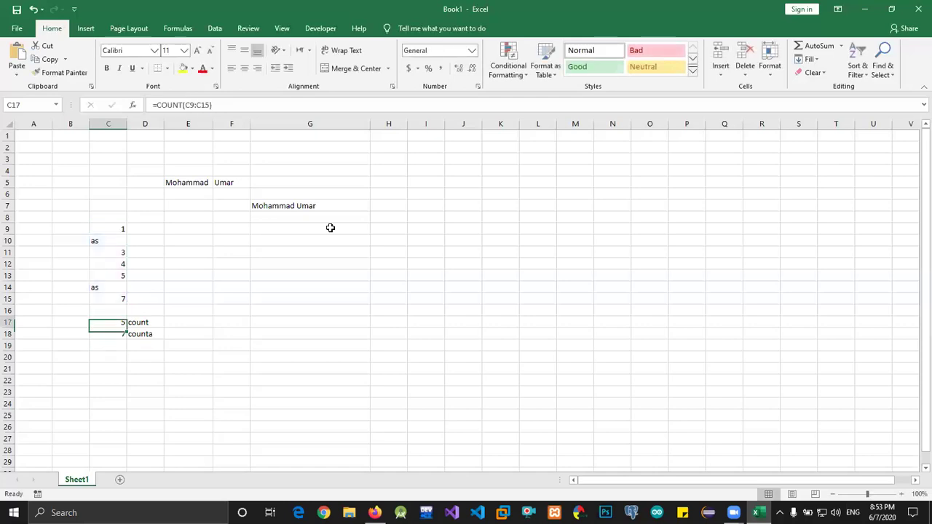
{"action": "key", "text": "Up"}
{"action": "key", "text": "Up"}
{"action": "key", "text": "Up"}
{"action": "key", "text": "Up"}
{"action": "key", "text": "Up"}
{"action": "type", "text": "as"}
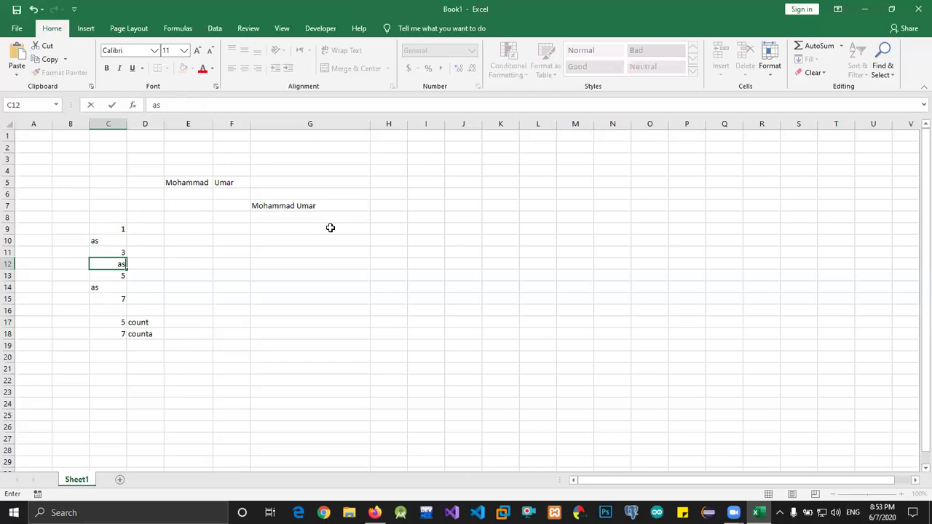
{"action": "key", "text": "Return"}
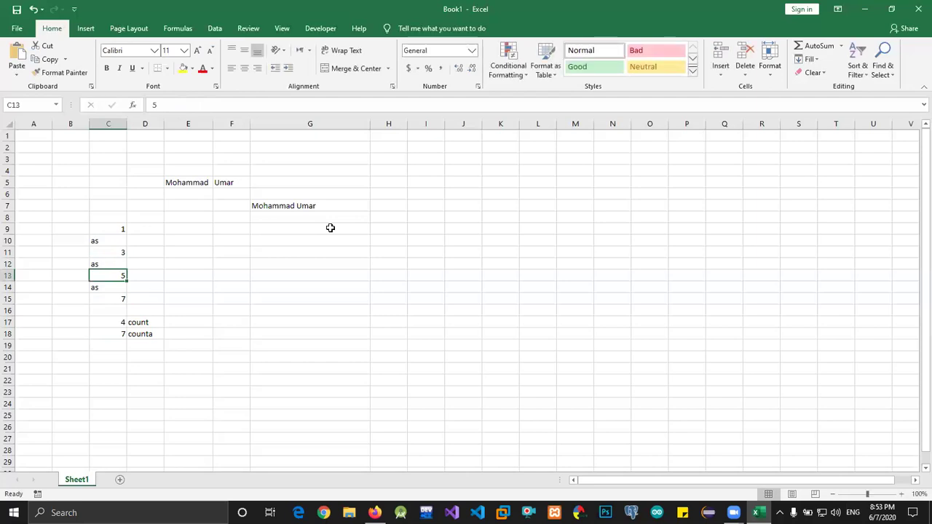
Compare the COUNT result of 4 in C17 with COUNTA's 7 in C18
{"action": "key", "text": "Down"}
{"action": "key", "text": "Down"}
{"action": "key", "text": "Down"}
{"action": "key", "text": "Down"}
{"action": "key", "text": "Down"}
{"action": "key", "text": "Left"}
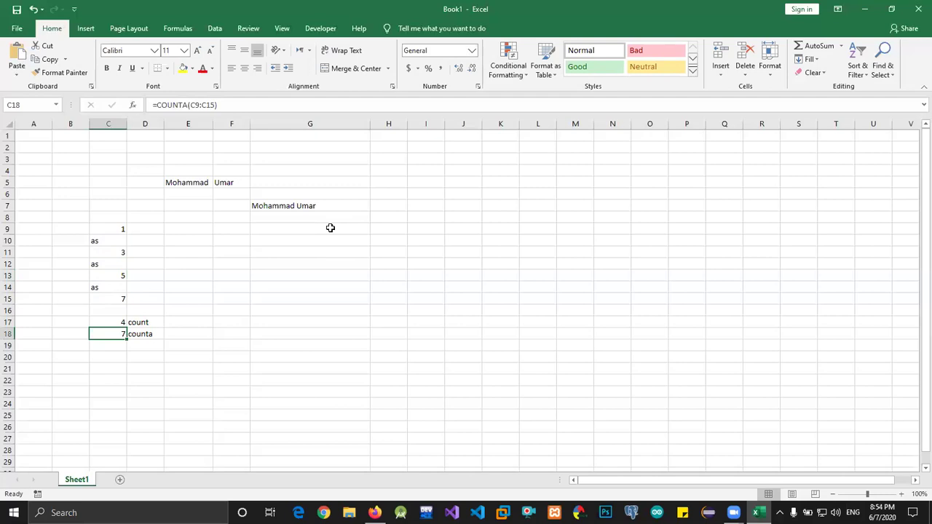
{"action": "key", "text": "Up"}
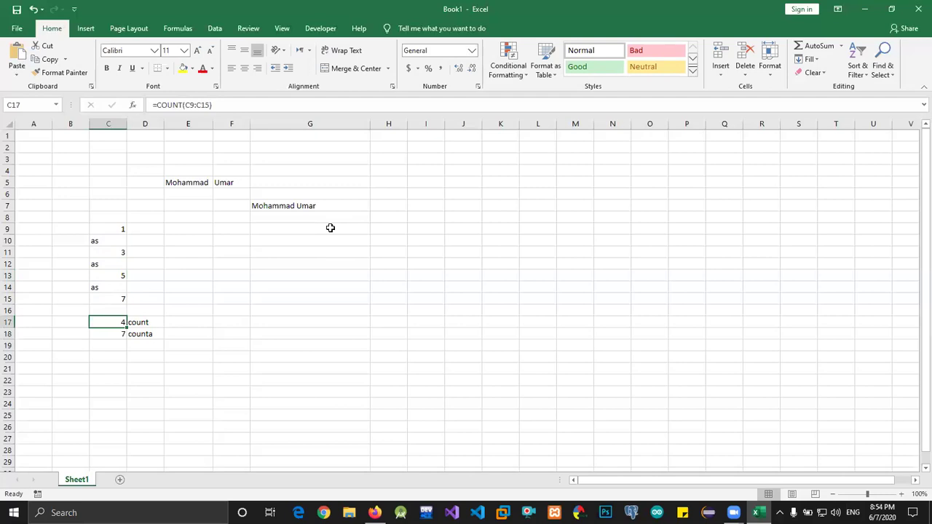
{"action": "key", "text": "Right"}
{"action": "key", "text": "Left"}
{"action": "key", "text": "Up"}
{"action": "key", "text": "Up"}
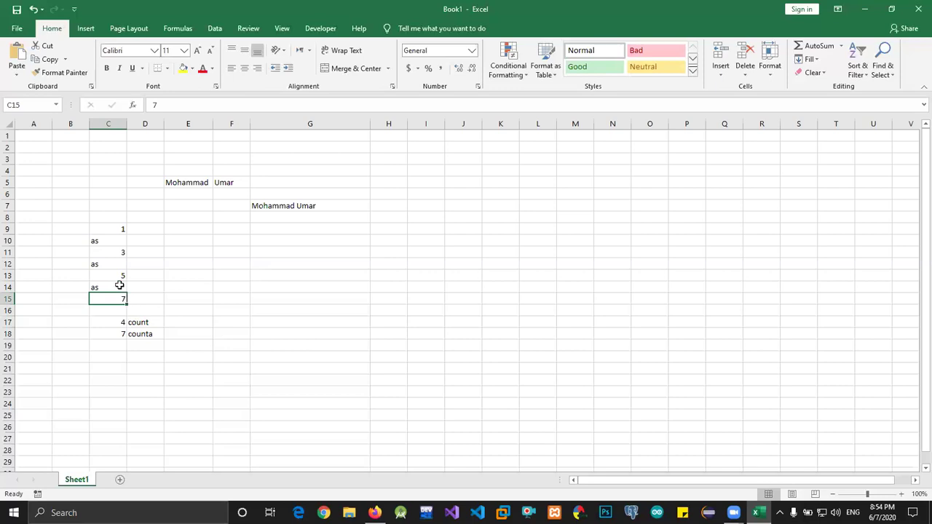
{"action": "left_click", "coordinate": [115, 333]}
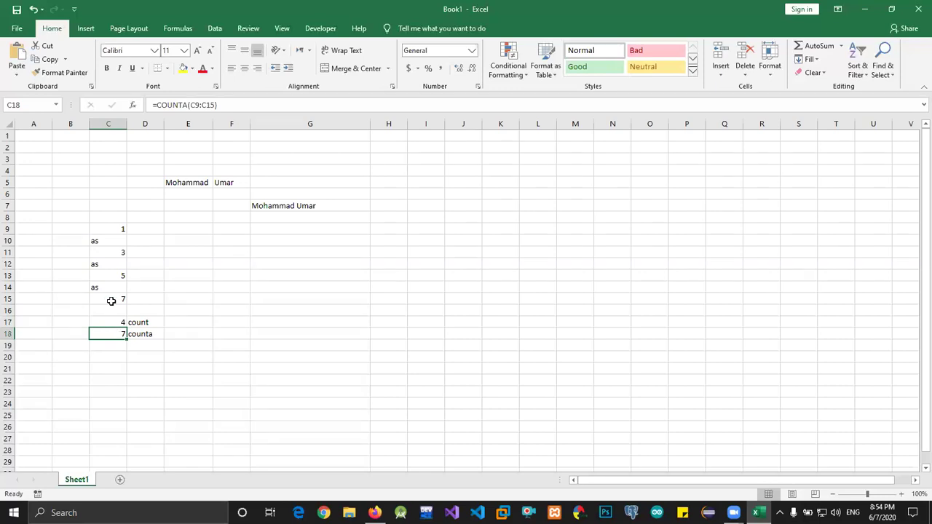
Change the number in C15 to 9809
{"action": "left_click", "coordinate": [111, 300]}
{"action": "type", "text": "75"}
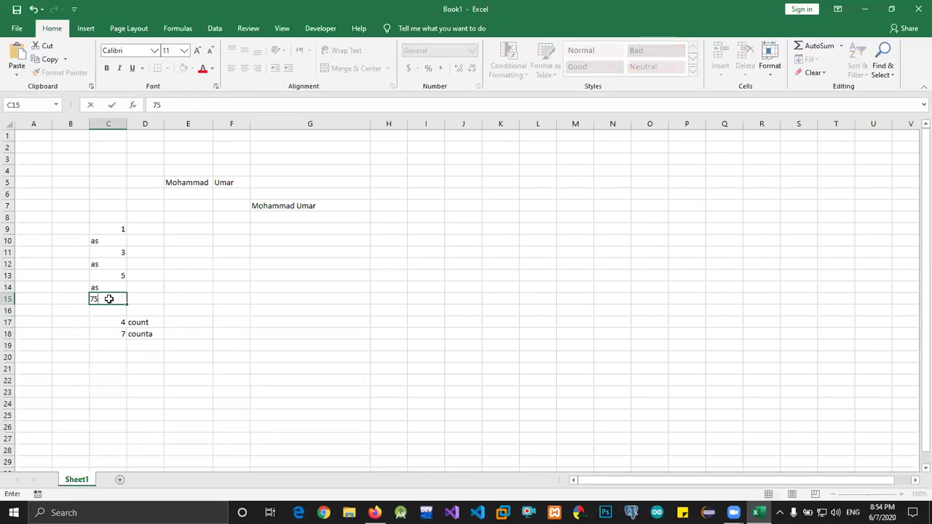
{"action": "key", "text": "Return"}
{"action": "left_click", "coordinate": [110, 300]}
{"action": "type", "text": "809"}
{"action": "key", "text": "Return"}
Overwrite C11 with 87 and C9 with 897
{"action": "key", "text": "Up"}
{"action": "key", "text": "Up"}
{"action": "key", "text": "Up"}
{"action": "type", "text": "5"}
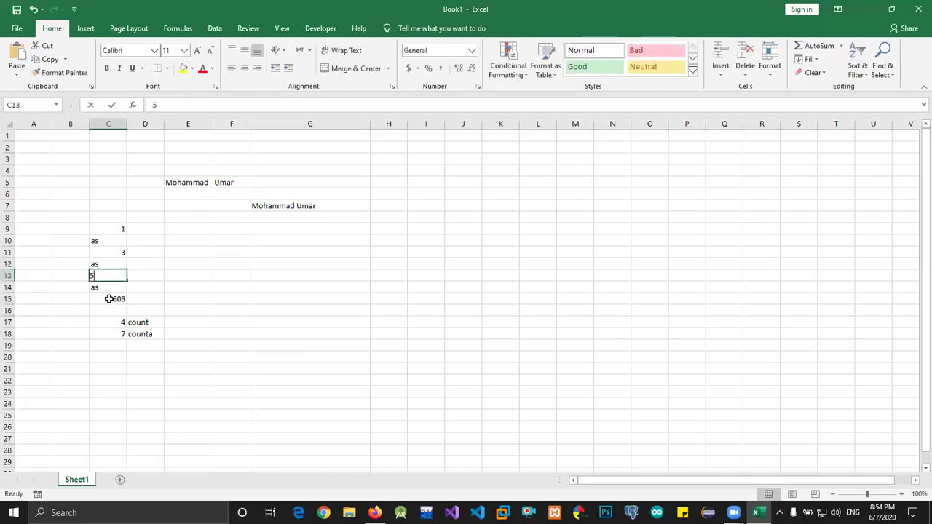
{"action": "key", "text": "Escape"}
{"action": "key", "text": "Up"}
{"action": "key", "text": "Up"}
{"action": "type", "text": "87"}
{"action": "key", "text": "Up"}
{"action": "key", "text": "Up"}
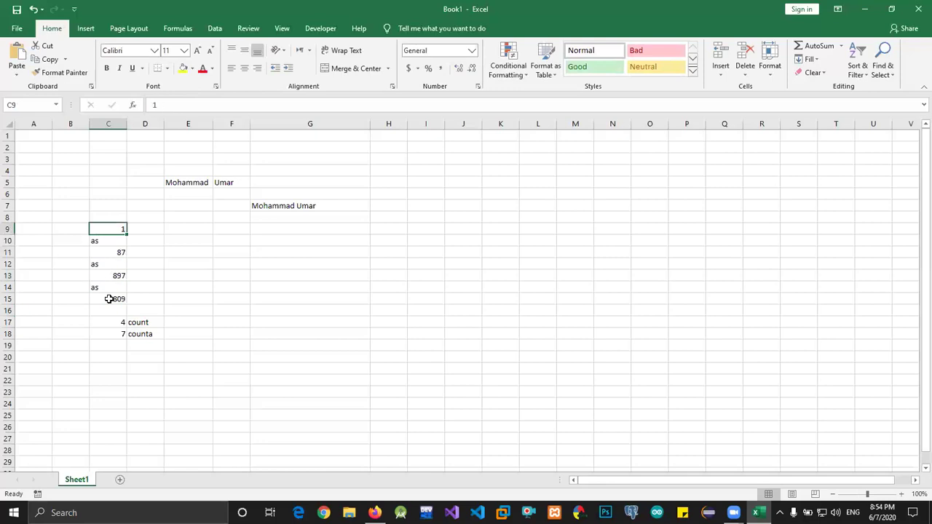
{"action": "type", "text": "897"}
{"action": "key", "text": "Down"}
{"action": "key", "text": "Down"}
{"action": "key", "text": "Down"}
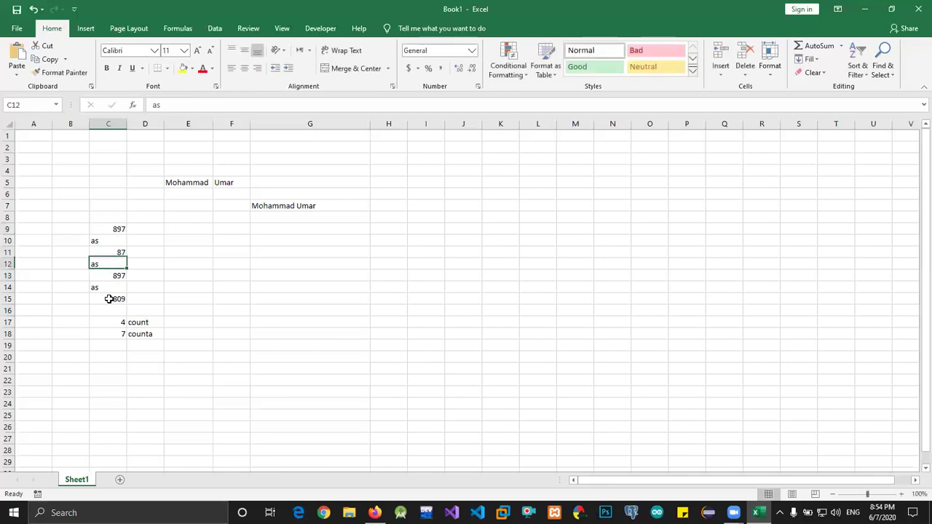
{"action": "key", "text": "Down"}
{"action": "key", "text": "Down"}
{"action": "key", "text": "Down"}
{"action": "key", "text": "Down"}
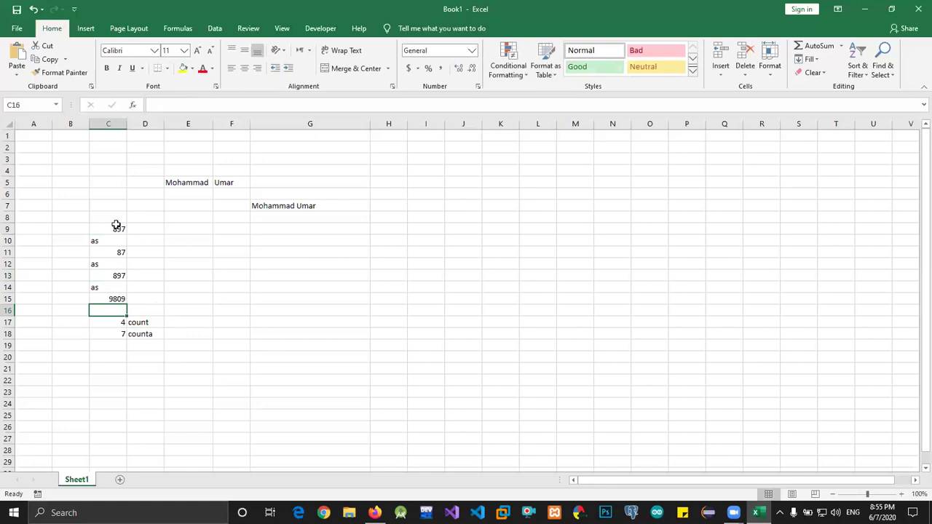
{"action": "left_click", "coordinate": [115, 229]}
{"action": "left_click", "coordinate": [115, 299], "text": "shift"}
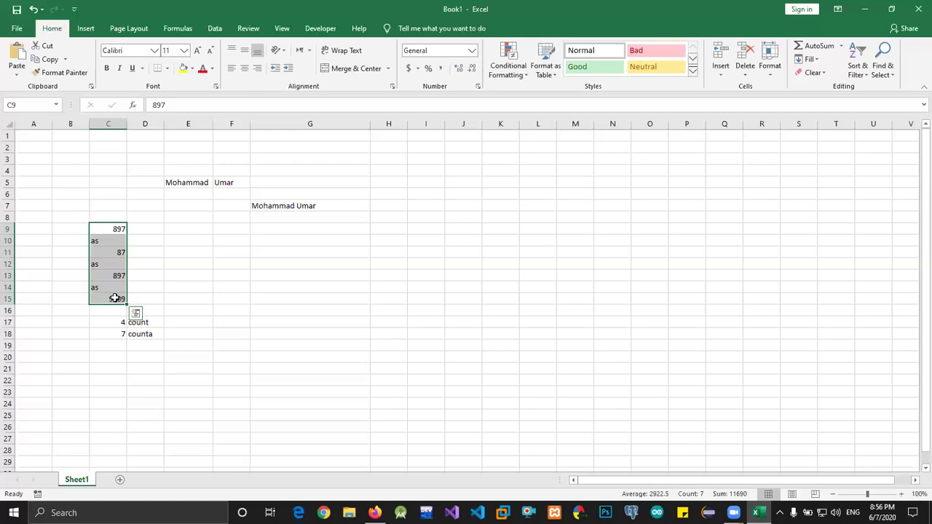
{"action": "left_click", "coordinate": [135, 346]}
{"action": "type", "text": "co"}
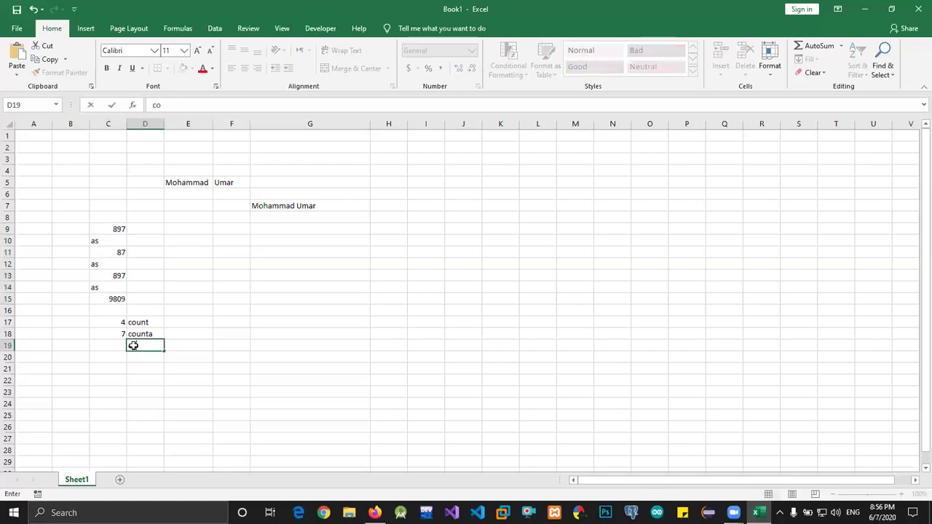
{"action": "key", "text": "Escape"}
{"action": "key", "text": "Up"}
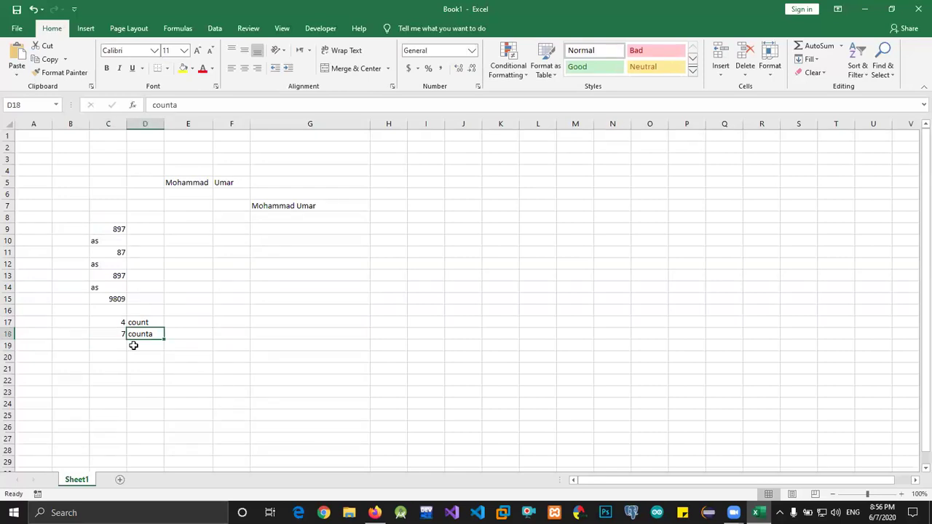
{"action": "key", "text": "Right"}
{"action": "key", "text": "Right"}
{"action": "key", "text": "Right"}
{"action": "key", "text": "Up"}
{"action": "key", "text": "Up"}
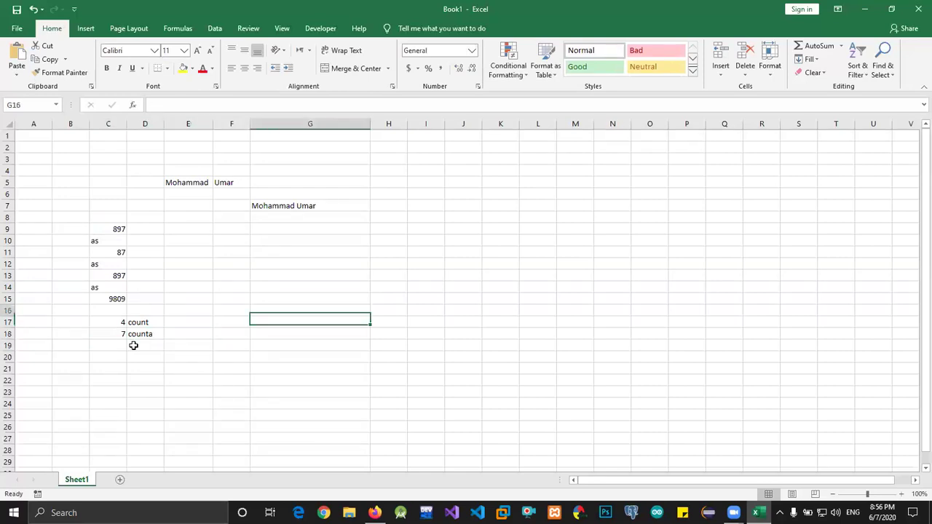
{"action": "key", "text": "BackSpace"}
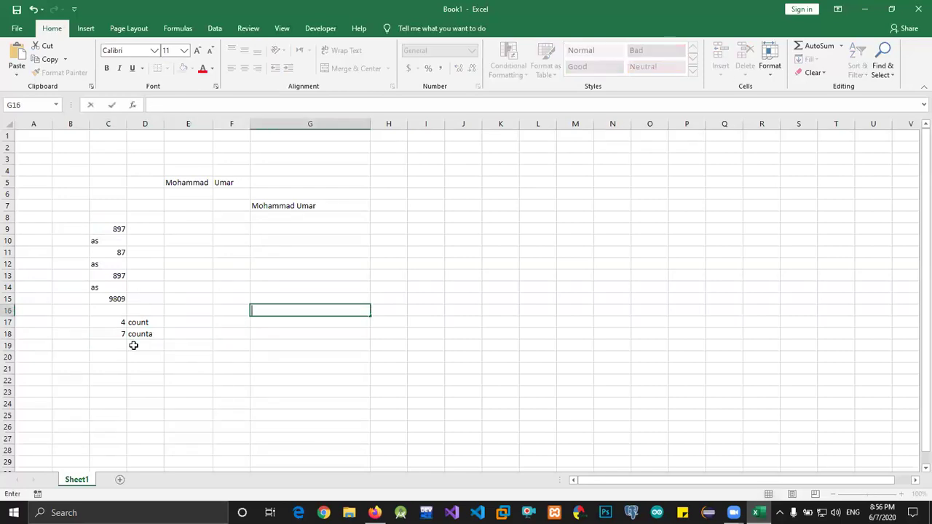
{"action": "type", "text": "=a"}
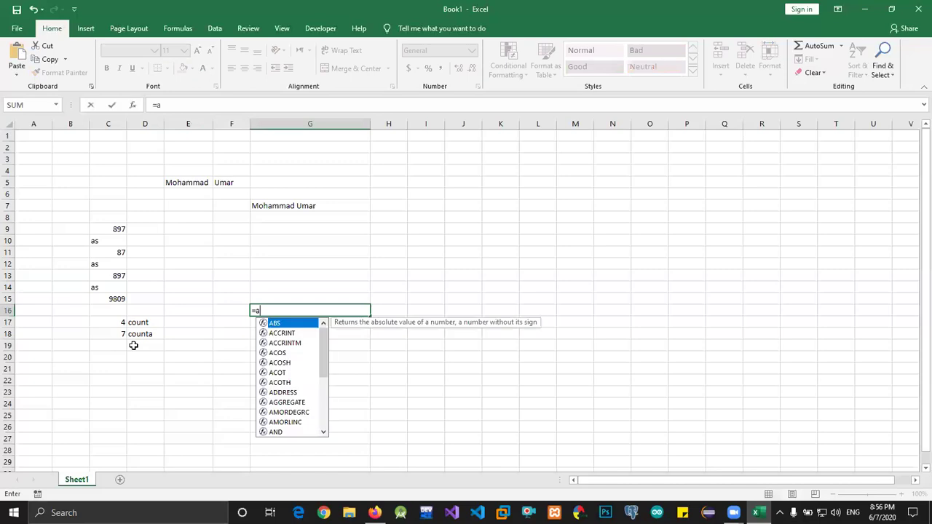
{"action": "key", "text": "BackSpace"}
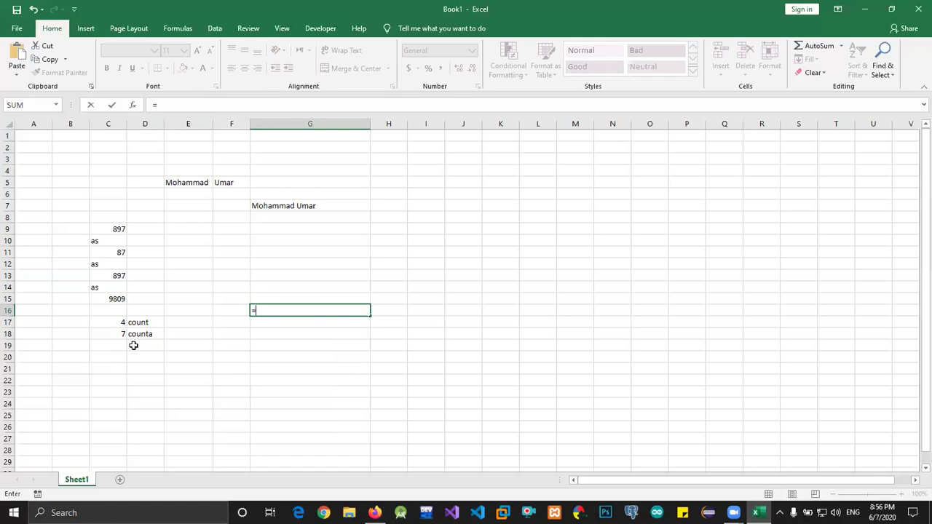
{"action": "type", "text": "c"}
{"action": "key", "text": "BackSpace"}
{"action": "key", "text": "Escape"}
{"action": "key", "text": "Up"}
{"action": "key", "text": "Left"}
Enter =LEFT(E5,3) in F12 to extract the first name's first three letters
{"action": "key", "text": "Up"}
{"action": "key", "text": "Up"}
{"action": "key", "text": "Up"}
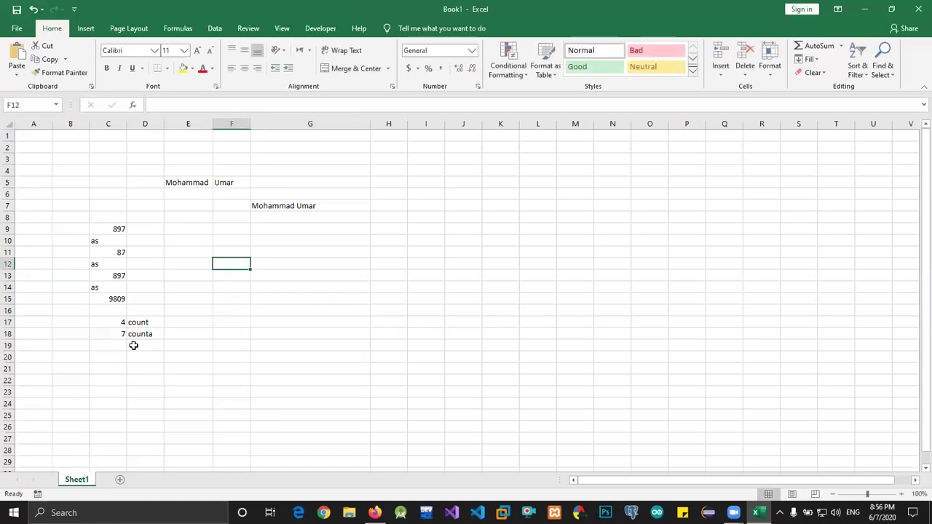
{"action": "type", "text": "=left"}
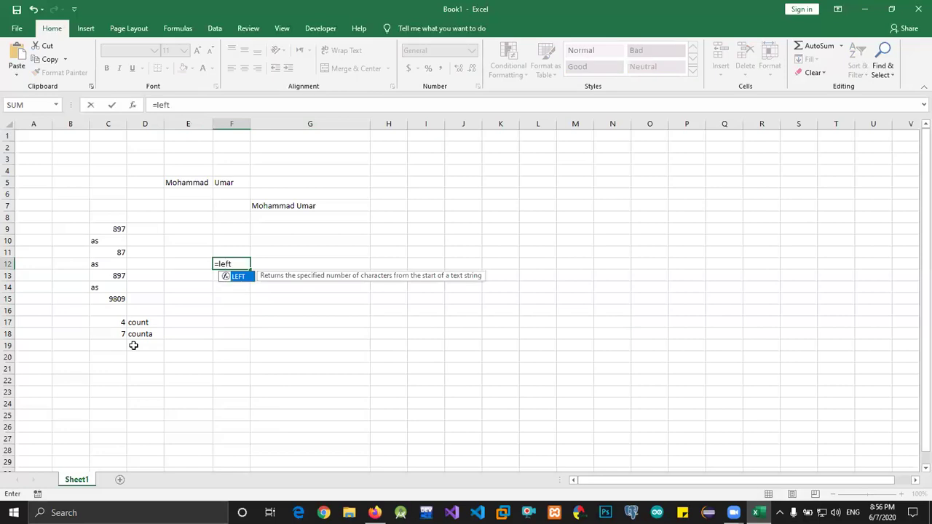
{"action": "key", "text": "Tab"}
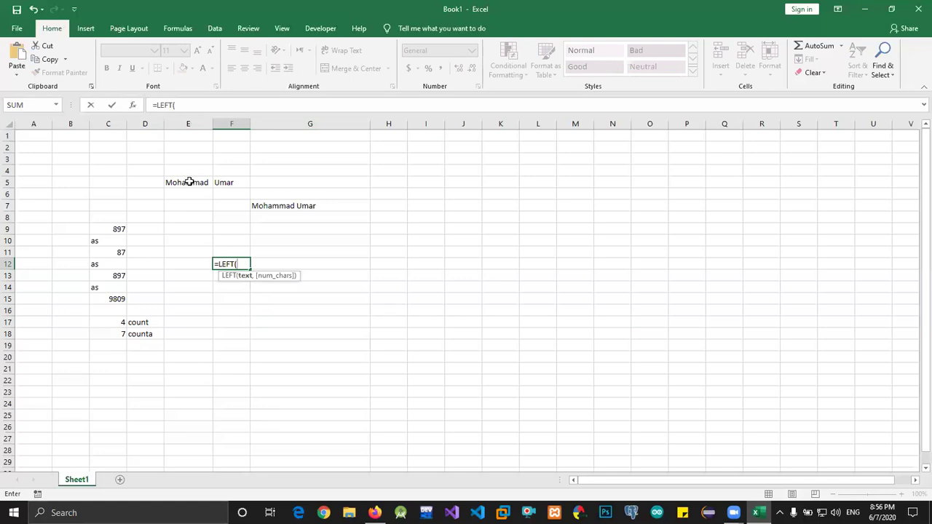
{"action": "left_click", "coordinate": [190, 181]}
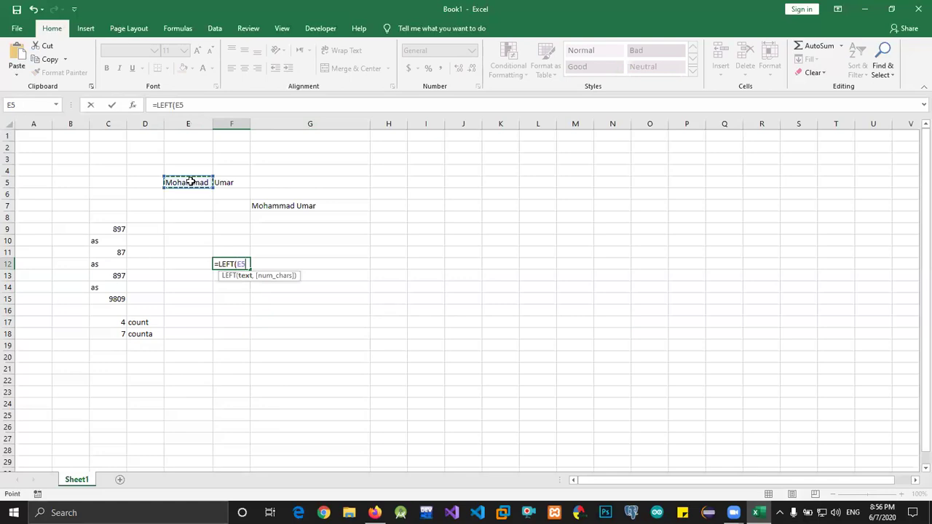
{"action": "type", "text": ","}
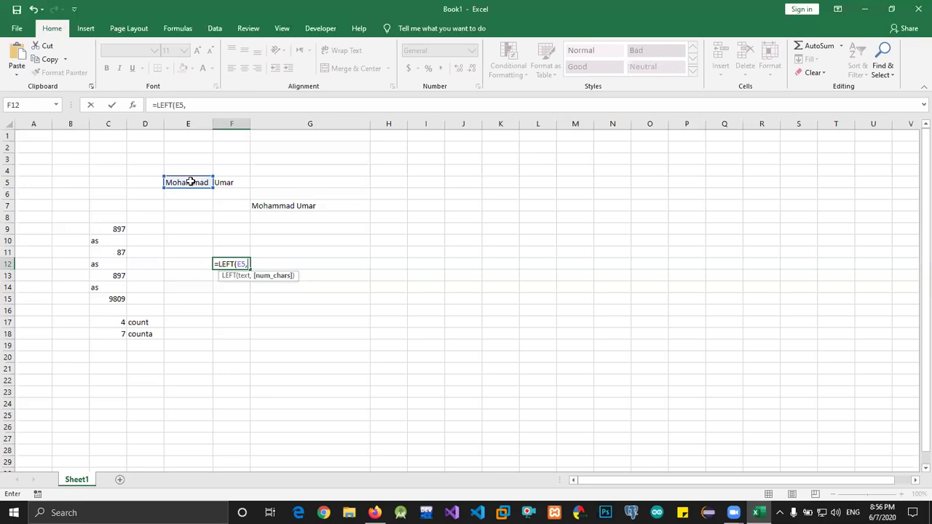
{"action": "type", "text": "3"}
{"action": "key", "text": "Return"}
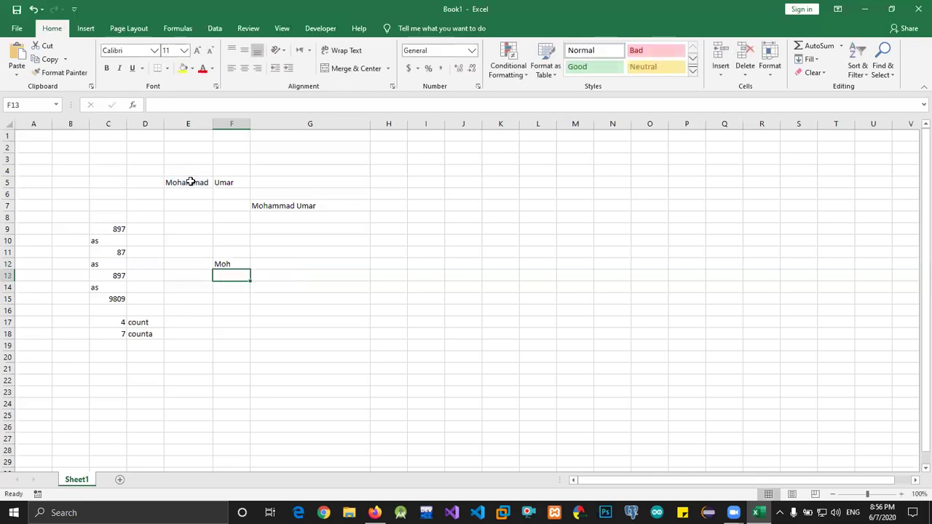
{"action": "key", "text": "Up"}
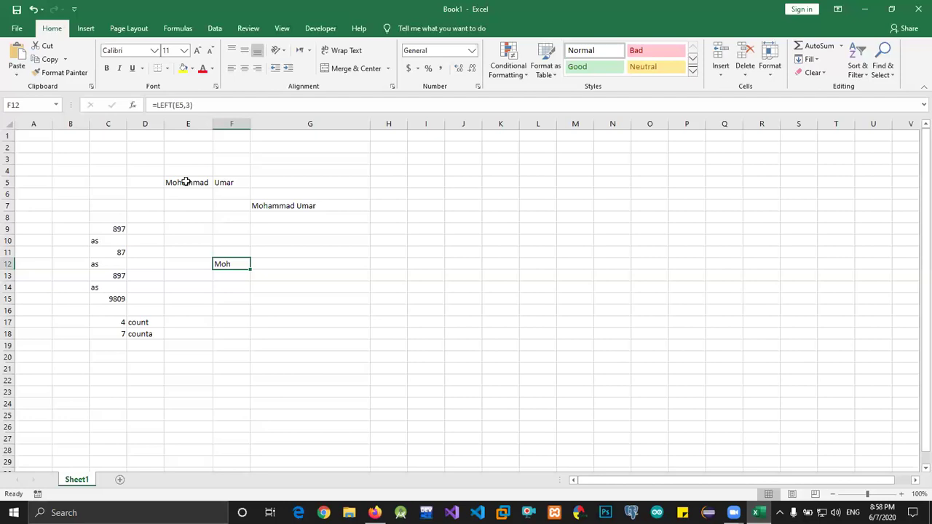
Enter =RIGHT(F5) in F14 to show the surname's last letter
{"action": "key", "text": "Down"}
{"action": "key", "text": "Left"}
{"action": "key", "text": "Down"}
{"action": "key", "text": "Right"}
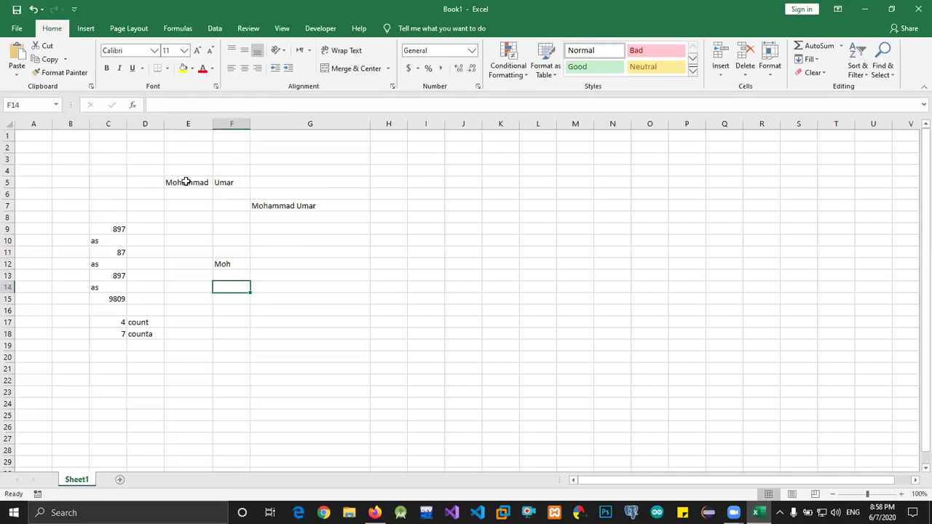
{"action": "type", "text": "=ri"}
{"action": "key", "text": "Tab"}
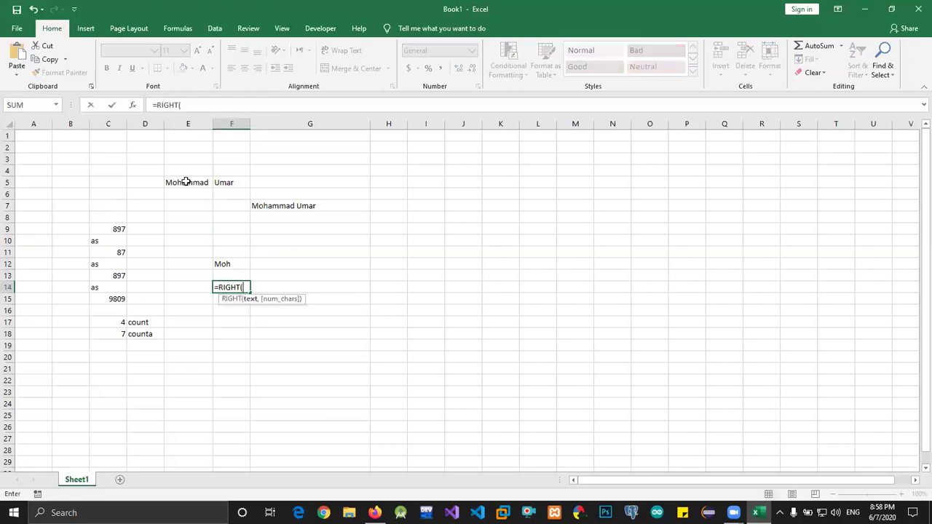
{"action": "key", "text": "Up"}
{"action": "key", "text": "Up"}
{"action": "key", "text": "Up"}
{"action": "key", "text": "Up"}
{"action": "key", "text": "Up"}
{"action": "key", "text": "Up"}
{"action": "key", "text": "Up"}
{"action": "key", "text": "Up"}
{"action": "key", "text": "Up"}
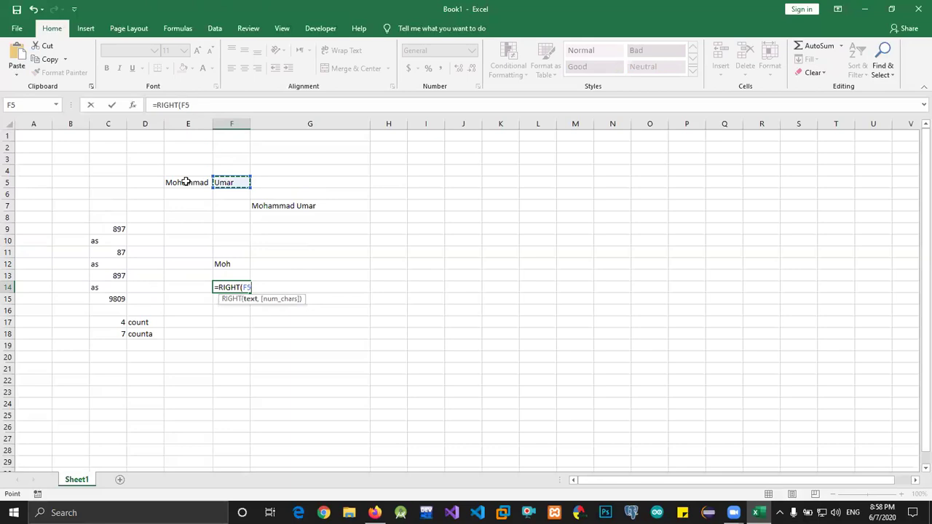
{"action": "key", "text": "Return"}
{"action": "key", "text": "Up"}
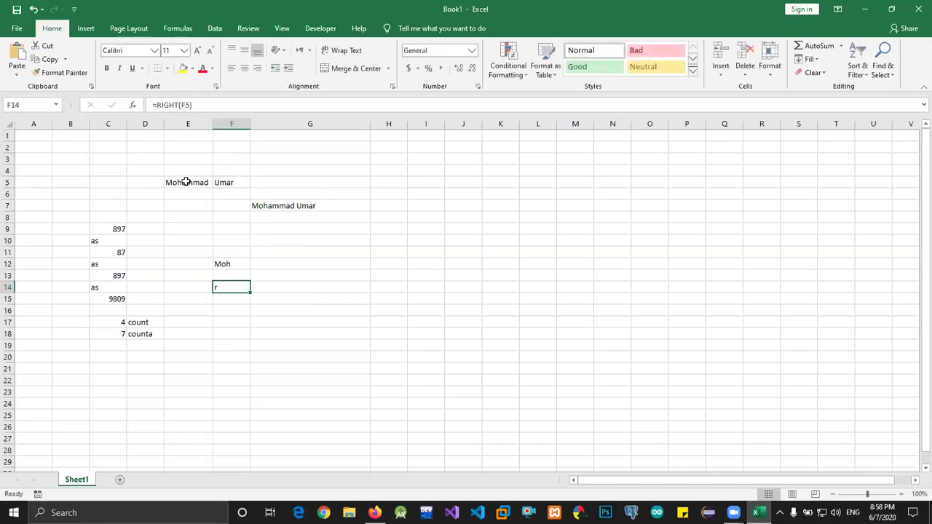
{"action": "key", "text": "Down"}
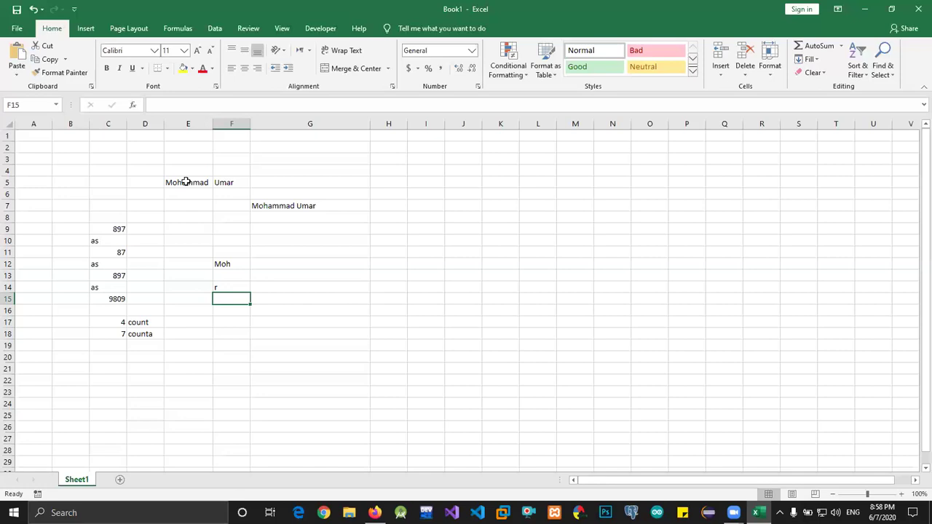
{"action": "key", "text": "Down"}
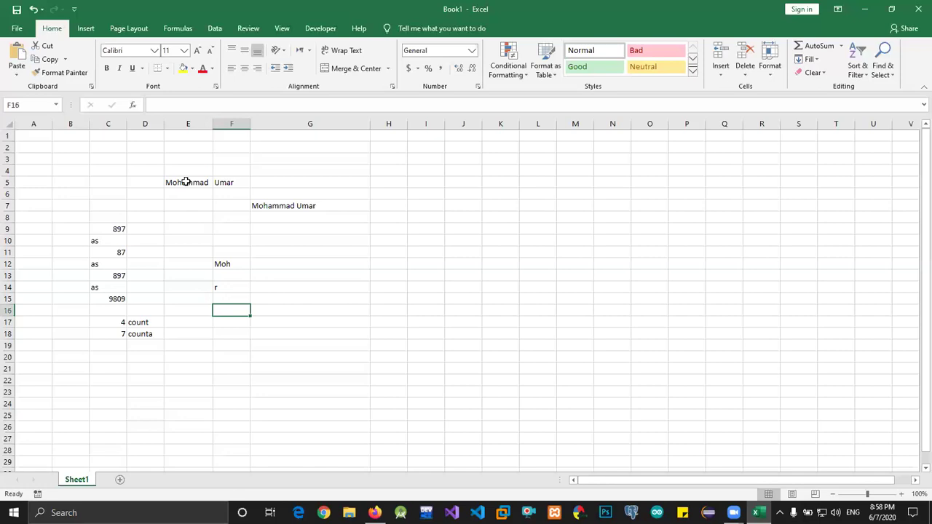
{"action": "type", "text": "=a"}
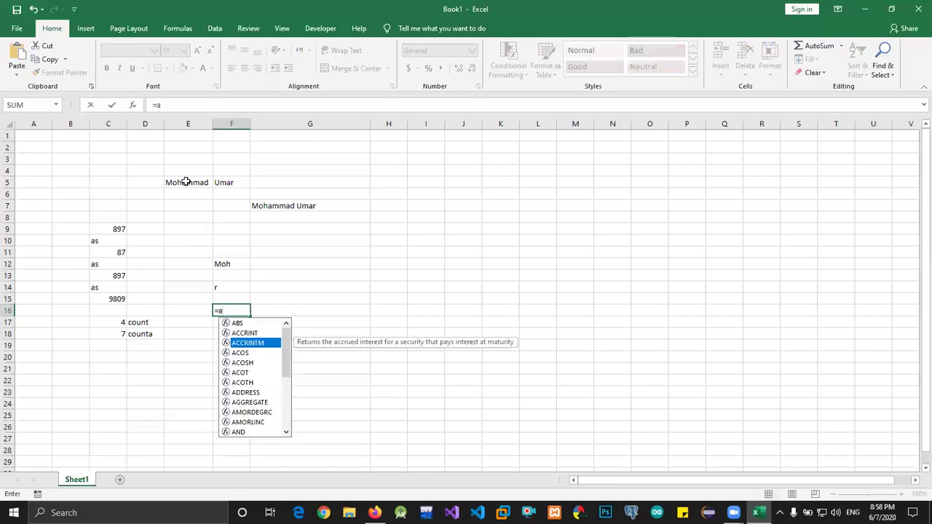
{"action": "key", "text": "Down"}
{"action": "key", "text": "Down"}
{"action": "key", "text": "Down"}
{"action": "key", "text": "Down"}
{"action": "key", "text": "Down"}
{"action": "key", "text": "Down"}
{"action": "key", "text": "Down"}
{"action": "key", "text": "Down"}
{"action": "key", "text": "Down"}
{"action": "key", "text": "Down"}
{"action": "key", "text": "Down"}
{"action": "key", "text": "Down"}
{"action": "key", "text": "Down"}
{"action": "key", "text": "Down"}
{"action": "key", "text": "Down"}
{"action": "key", "text": "Down"}
{"action": "key", "text": "Down"}
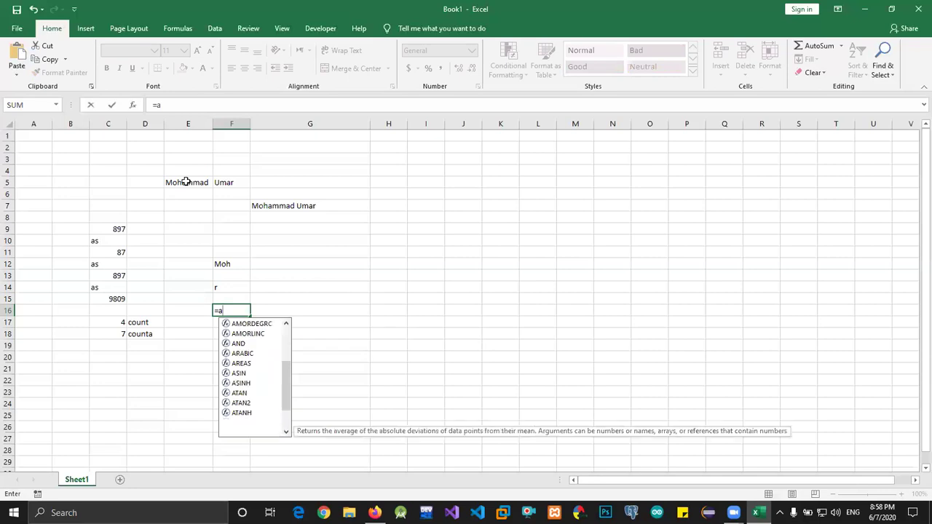
{"action": "key", "text": "Down"}
{"action": "key", "text": "Down"}
{"action": "key", "text": "Down"}
{"action": "key", "text": "Down"}
{"action": "key", "text": "BackSpace"}
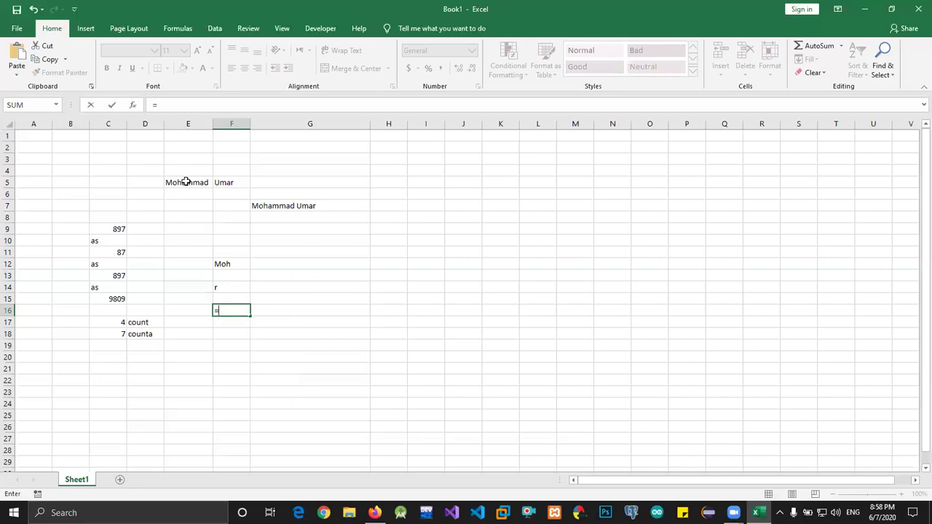
{"action": "type", "text": "b"}
{"action": "key", "text": "BackSpace"}
{"action": "type", "text": "s"}
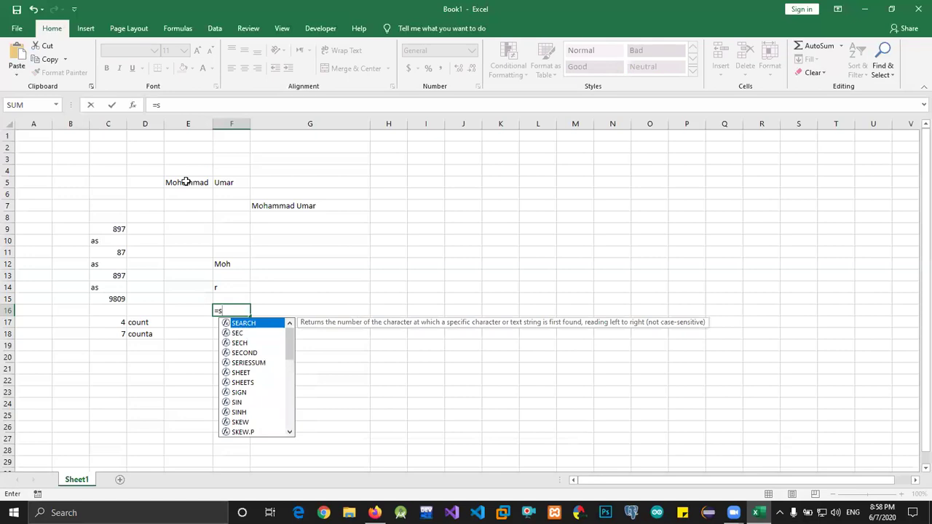
{"action": "key", "text": "BackSpace"}
{"action": "type", "text": "g"}
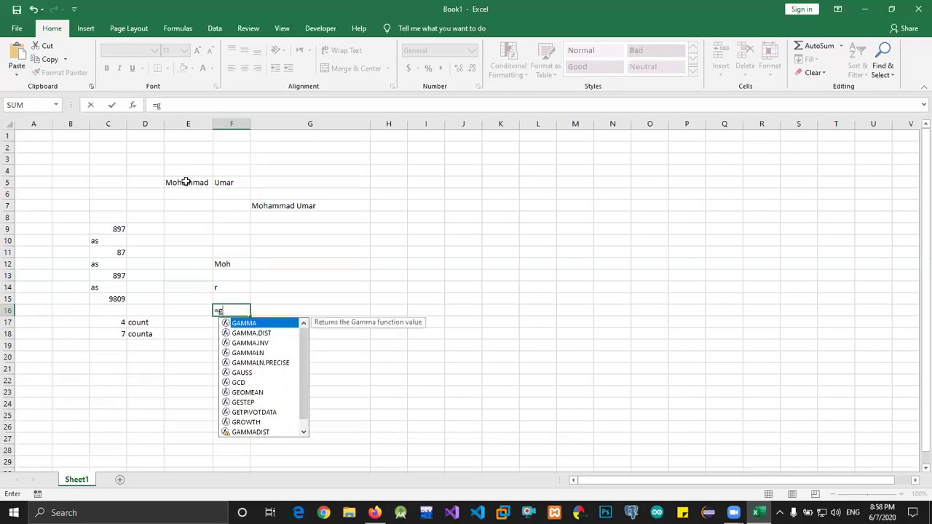
{"action": "key", "text": "BackSpace"}
{"action": "type", "text": "d"}
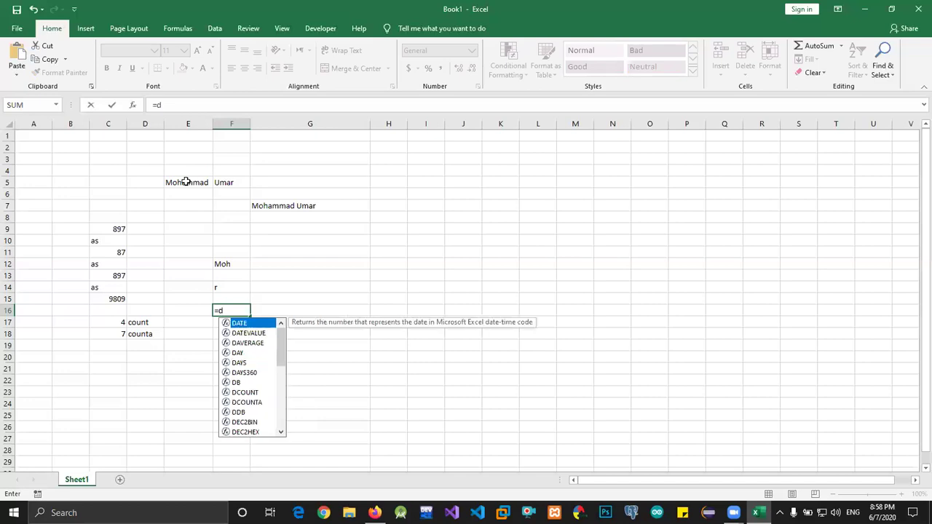
{"action": "key", "text": "BackSpace"}
{"action": "type", "text": "e"}
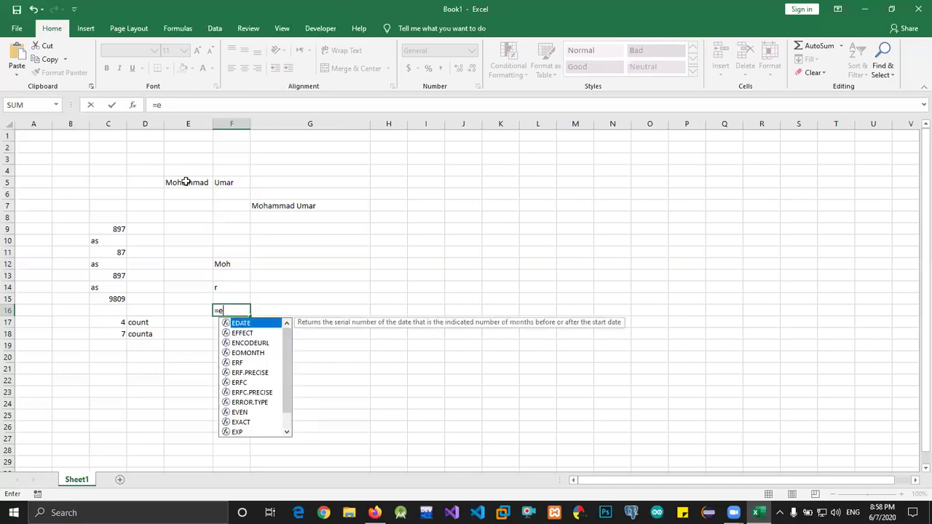
{"action": "key", "text": "BackSpace"}
{"action": "type", "text": "f"}
{"action": "key", "text": "BackSpace"}
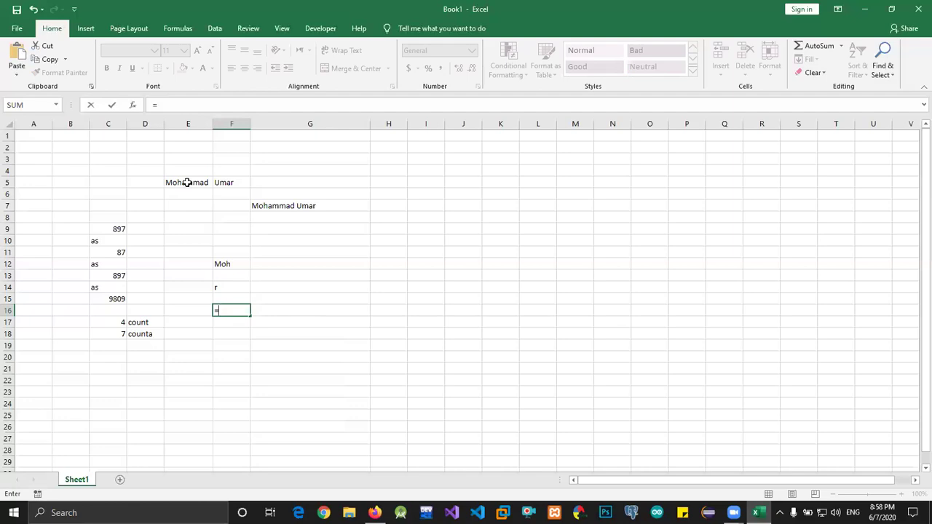
{"action": "type", "text": "l"}
{"action": "key", "text": "BackSpace"}
{"action": "type", "text": "m"}
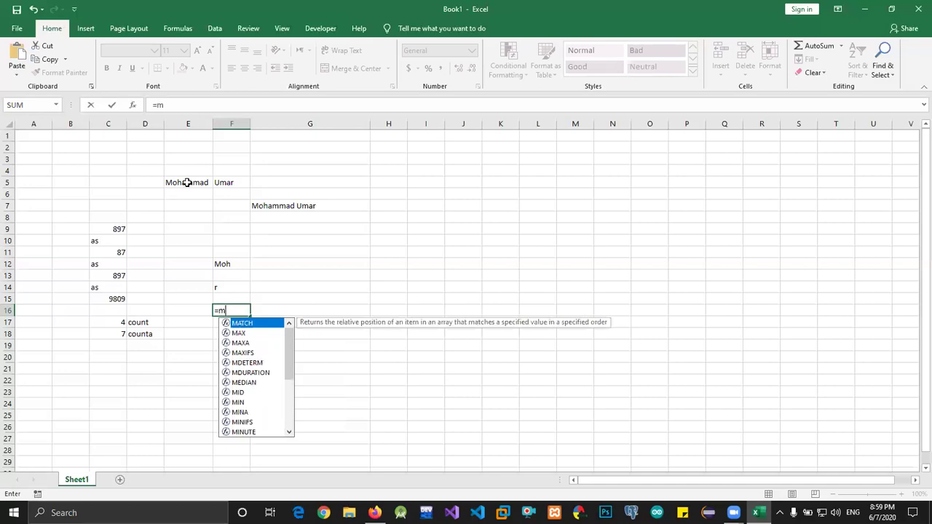
{"action": "key", "text": "BackSpace"}
{"action": "type", "text": "n"}
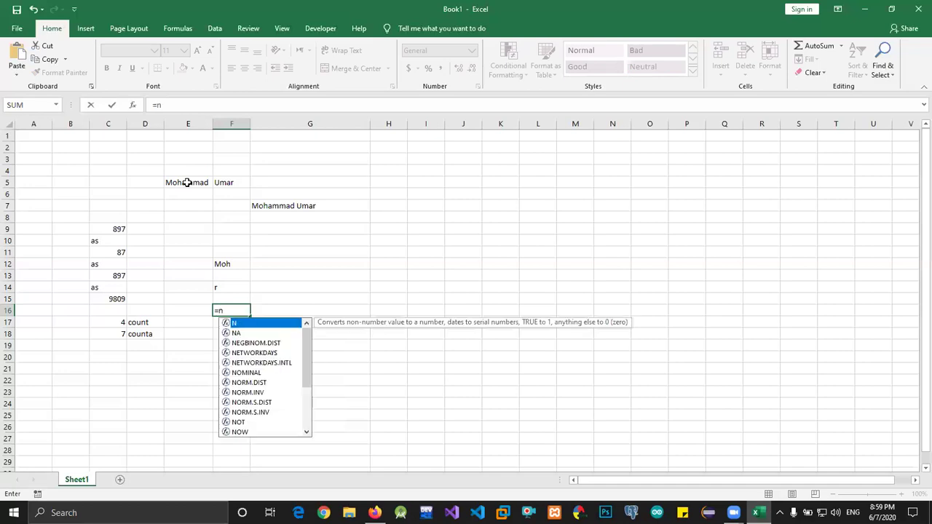
{"action": "key", "text": "BackSpace"}
{"action": "type", "text": "o"}
{"action": "key", "text": "BackSpace"}
{"action": "type", "text": "p"}
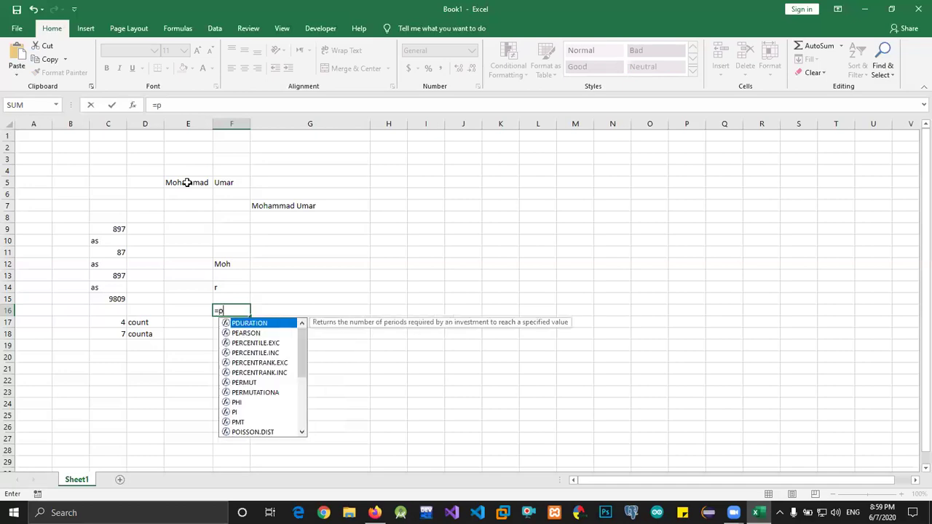
{"action": "key", "text": "BackSpace"}
{"action": "type", "text": "q"}
{"action": "key", "text": "BackSpace"}
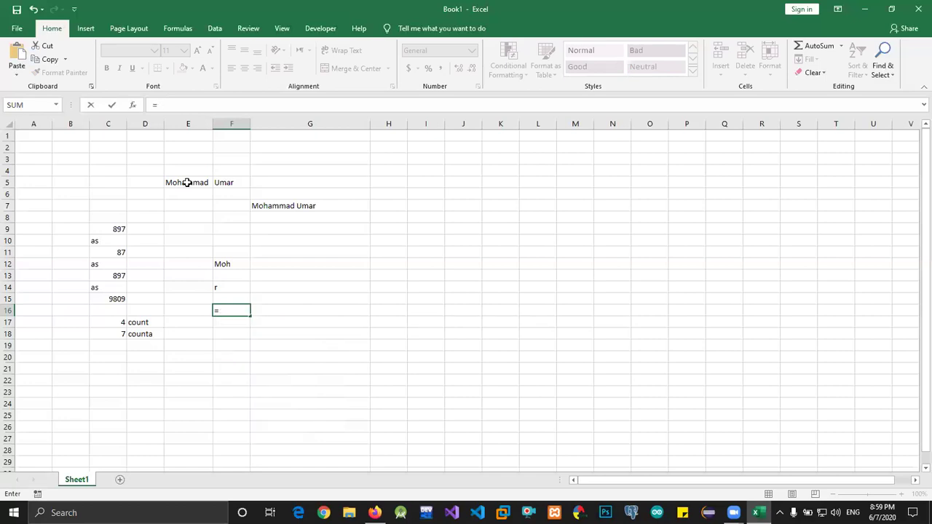
{"action": "type", "text": "s"}
{"action": "key", "text": "BackSpace"}
{"action": "key", "text": "BackSpace"}
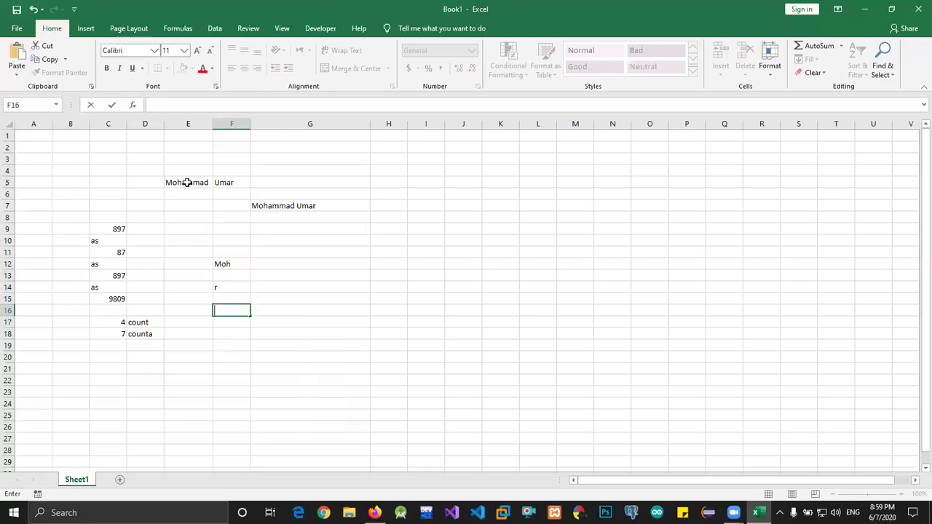
Clear the old demo data from the worksheet and go to D5
{"action": "key", "text": "Left"}
{"action": "key", "text": "Left"}
{"action": "key", "text": "Down"}
{"action": "key", "text": "Down"}
{"action": "key", "text": "Up"}
{"action": "key", "text": "Up"}
{"action": "key", "text": "Up"}
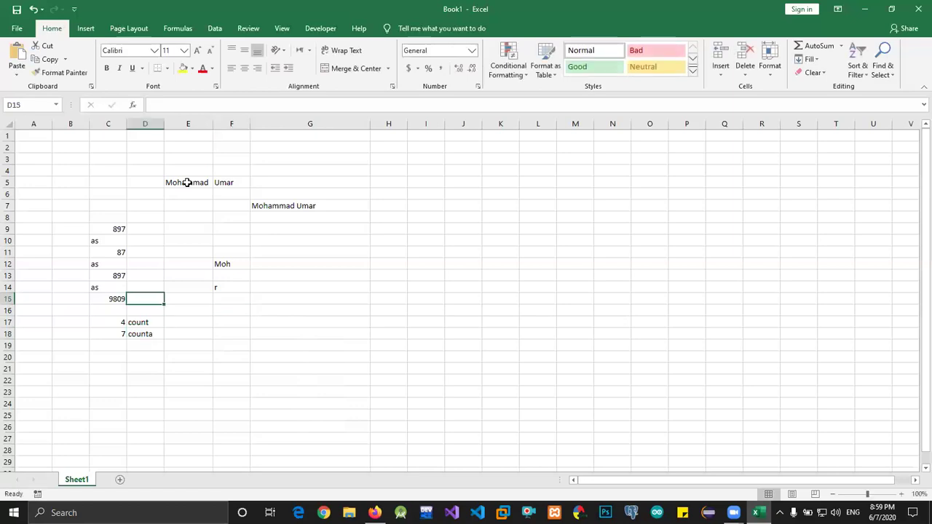
{"action": "key", "text": "ctrl+a"}
{"action": "key", "text": "Up"}
{"action": "key", "text": "Up"}
{"action": "key", "text": "Up"}
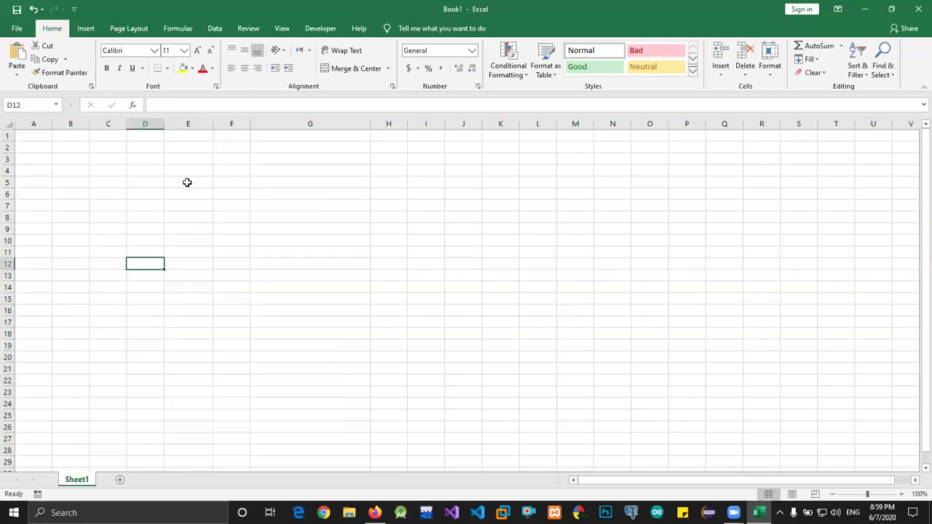
{"action": "key", "text": "Up"}
{"action": "key", "text": "Up"}
{"action": "key", "text": "Up"}
{"action": "key", "text": "Up"}
{"action": "key", "text": "Up"}
{"action": "key", "text": "Up"}
{"action": "key", "text": "Up"}
{"action": "key", "text": "F2"}
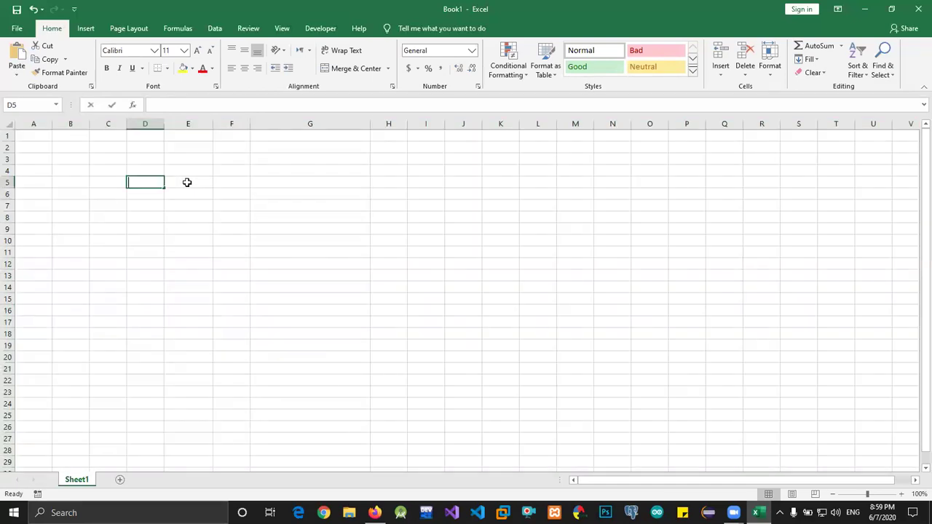
Add sno and Name headers in D5:E5 and a merged 'Days' header over F5:J5
{"action": "type", "text": "sno"}
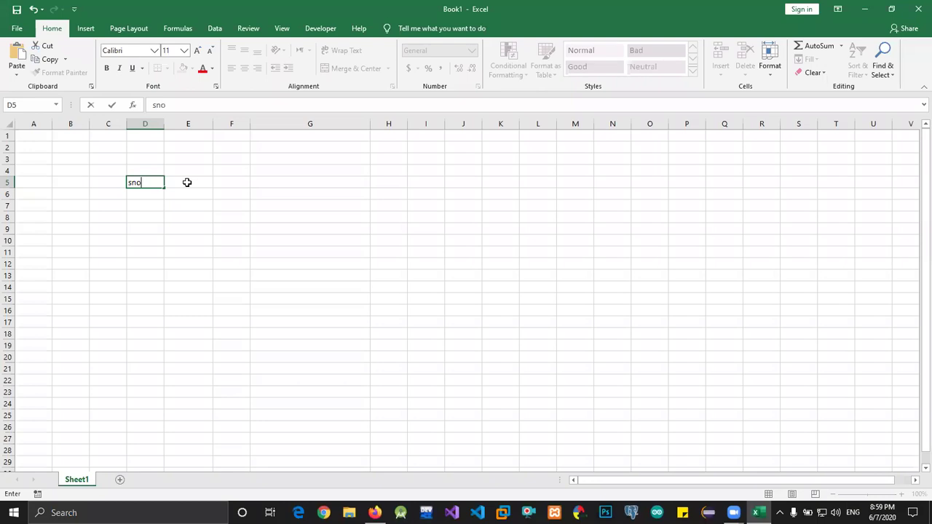
{"action": "key", "text": "Tab"}
{"action": "type", "text": "Name"}
{"action": "key", "text": "Tab"}
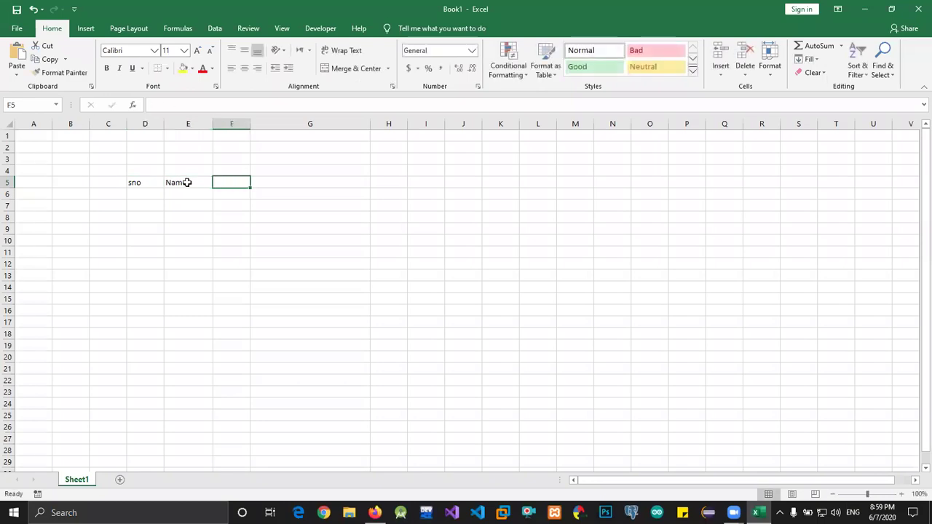
{"action": "key", "text": "shift+Right"}
{"action": "key", "text": "shift+Right"}
{"action": "key", "text": "shift+Right"}
{"action": "key", "text": "shift+Right"}
{"action": "key", "text": "shift+Right"}
{"action": "key", "text": "shift+Left"}
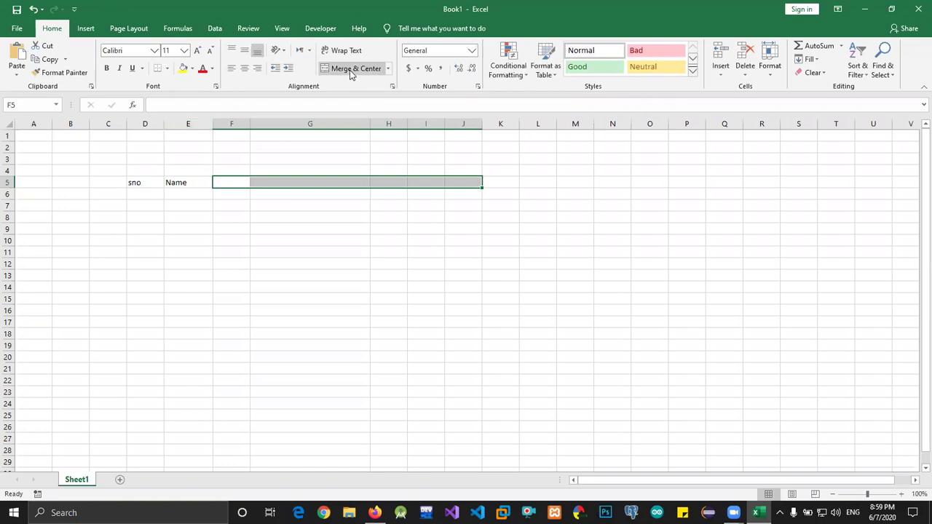
{"action": "left_click", "coordinate": [351, 68]}
{"action": "type", "text": "Dayss"}
{"action": "key", "text": "BackSpace"}
{"action": "key", "text": "Return"}
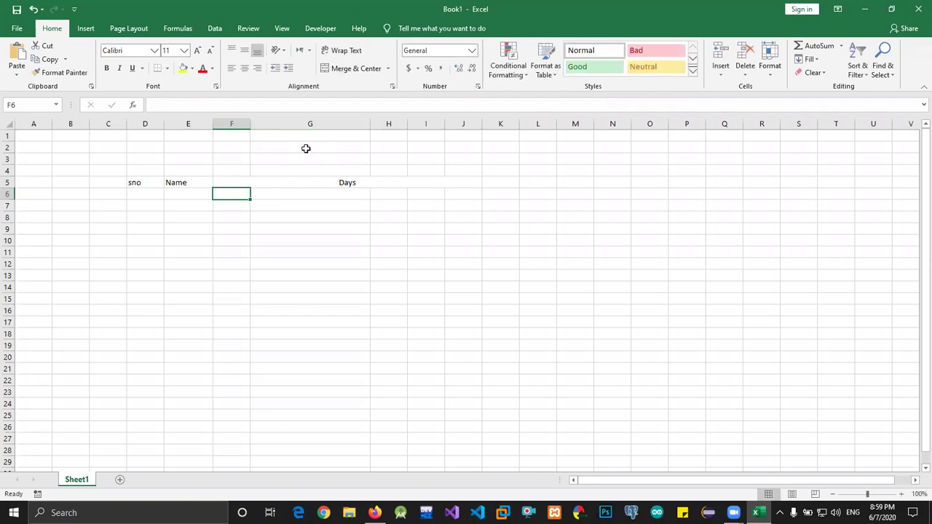
Number the days 1 through 5 in F6:J6
{"action": "type", "text": "1"}
{"action": "key", "text": "Tab"}
{"action": "type", "text": "2"}
{"action": "key", "text": "Tab"}
{"action": "type", "text": "3"}
{"action": "key", "text": "Tab"}
{"action": "type", "text": "4"}
{"action": "key", "text": "Tab"}
{"action": "type", "text": "5"}
{"action": "key", "text": "Tab"}
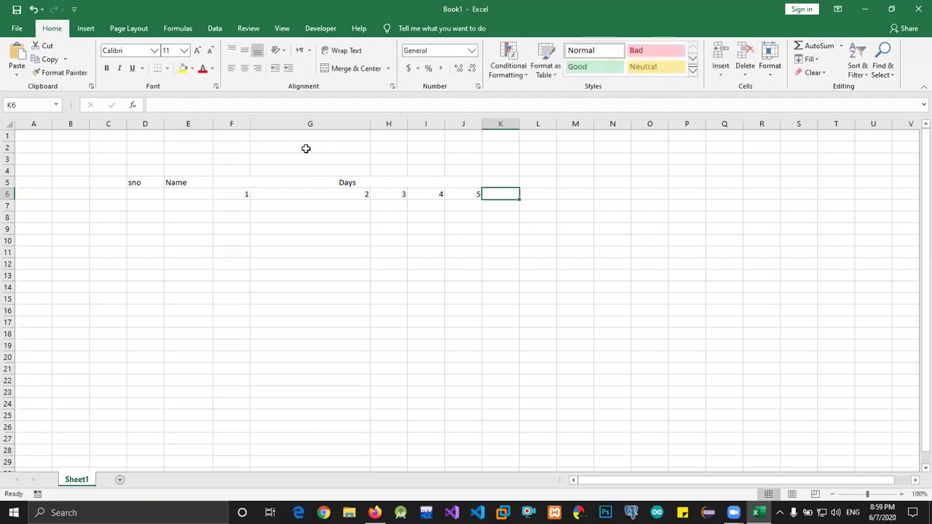
Add total, present and absent column headings after the days
{"action": "key", "text": "shift+Up"}
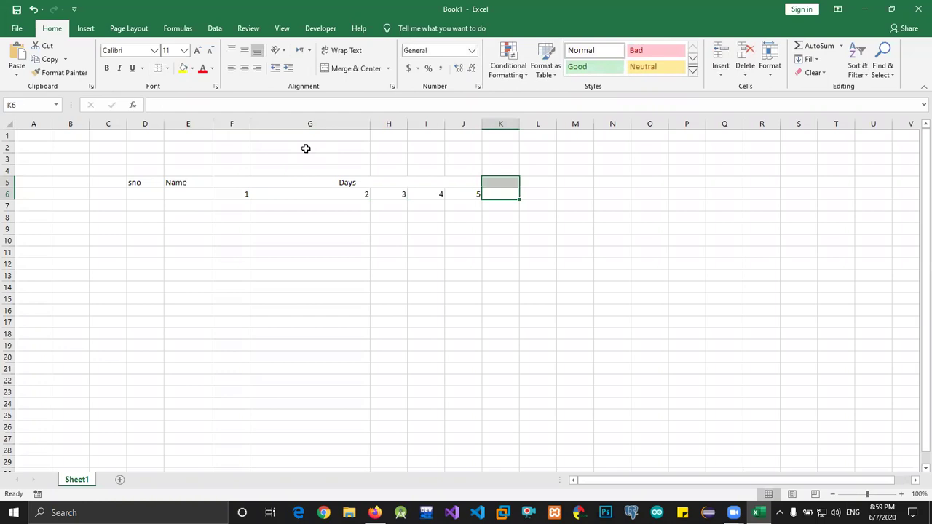
{"action": "type", "text": "tota"}
{"action": "key", "text": "BackSpace"}
{"action": "type", "text": "a;"}
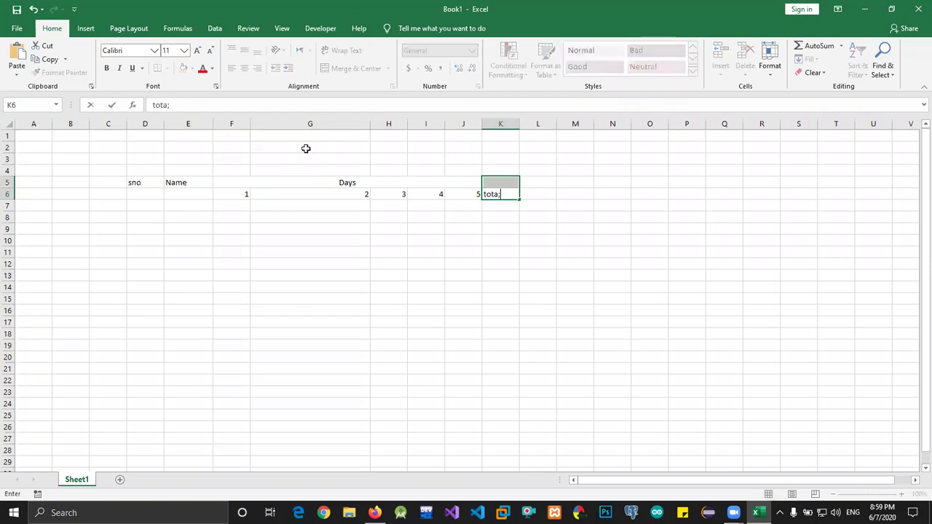
{"action": "key", "text": "BackSpace"}
{"action": "type", "text": "l"}
{"action": "key", "text": "Tab"}
{"action": "type", "text": "prese"}
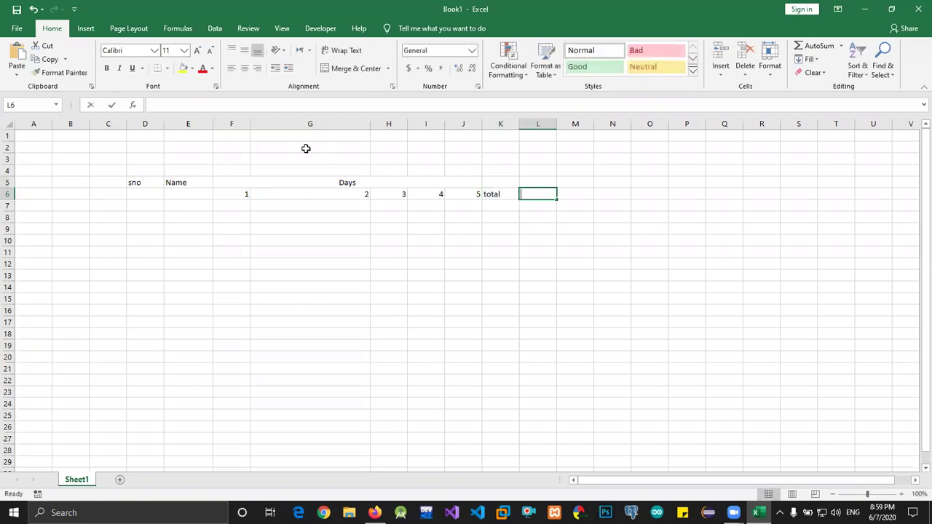
{"action": "type", "text": "nt"}
{"action": "key", "text": "Tab"}
{"action": "type", "text": "ab"}
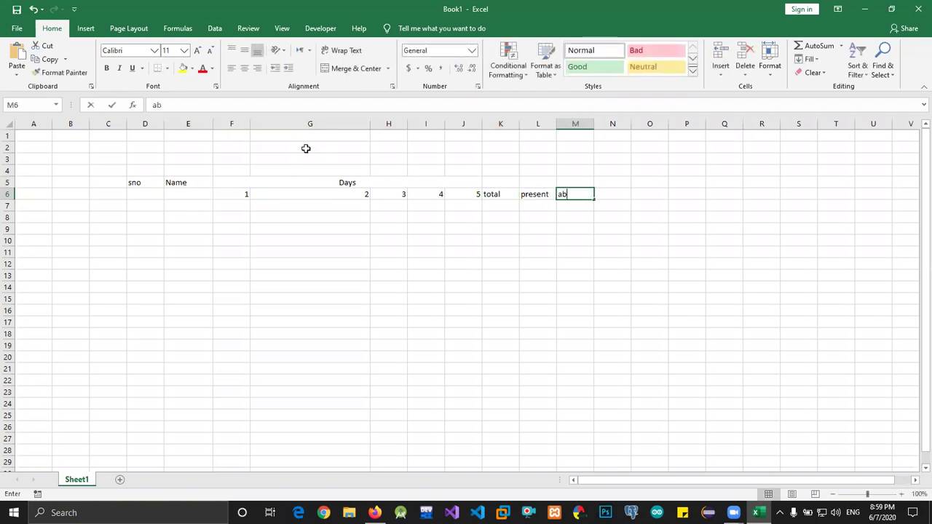
{"action": "type", "text": "sent"}
{"action": "key", "text": "Left"}
{"action": "key", "text": "Left"}
{"action": "key", "text": "Left"}
{"action": "key", "text": "Left"}
{"action": "key", "text": "Left"}
{"action": "key", "text": "Left"}
{"action": "key", "text": "Left"}
{"action": "key", "text": "Left"}
{"action": "key", "text": "Left"}
{"action": "key", "text": "Left"}
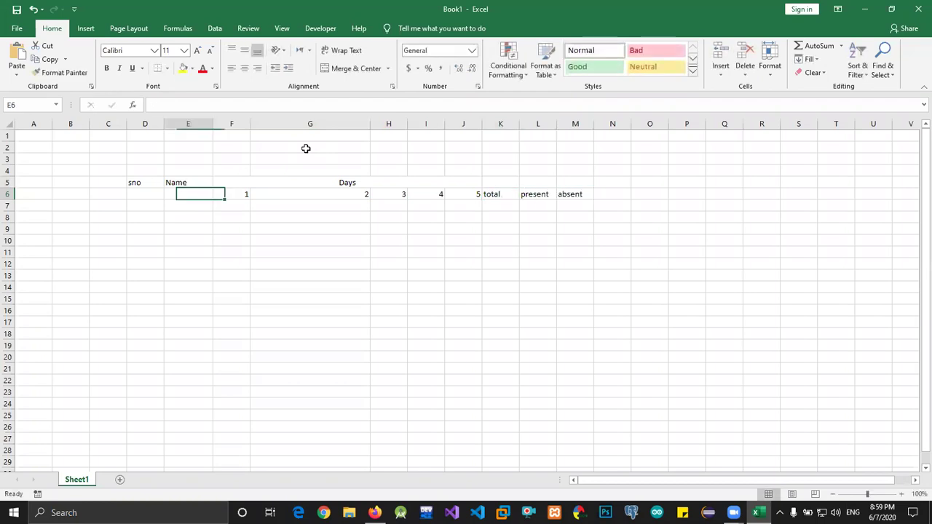
Enter serial number 1 and the first student's name in D7:E7
{"action": "key", "text": "Right"}
{"action": "key", "text": "Down"}
{"action": "type", "text": "1"}
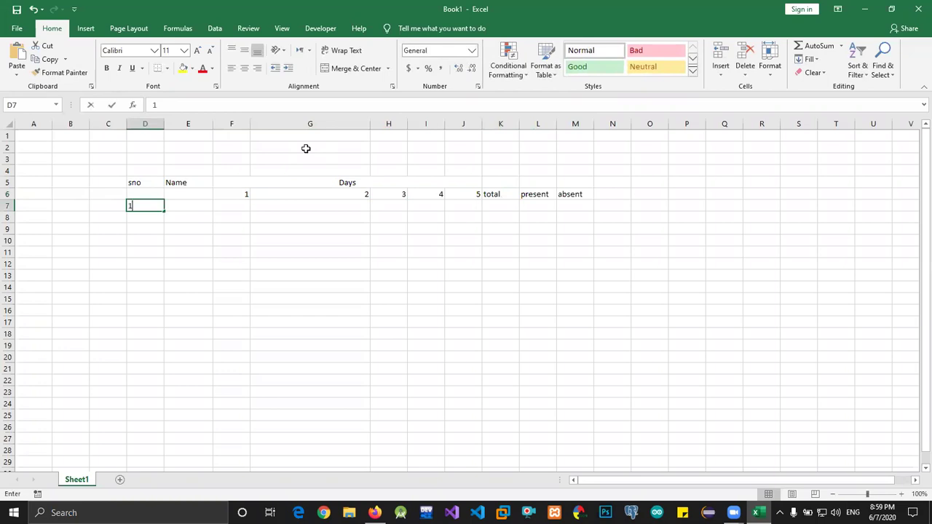
{"action": "key", "text": "Tab"}
{"action": "type", "text": "umar"}
{"action": "key", "text": "Tab"}
Mark the first student's five days as p, p, a, a, p
{"action": "type", "text": "p"}
{"action": "key", "text": "Tab"}
{"action": "type", "text": "p"}
{"action": "key", "text": "Tab"}
{"action": "type", "text": "a"}
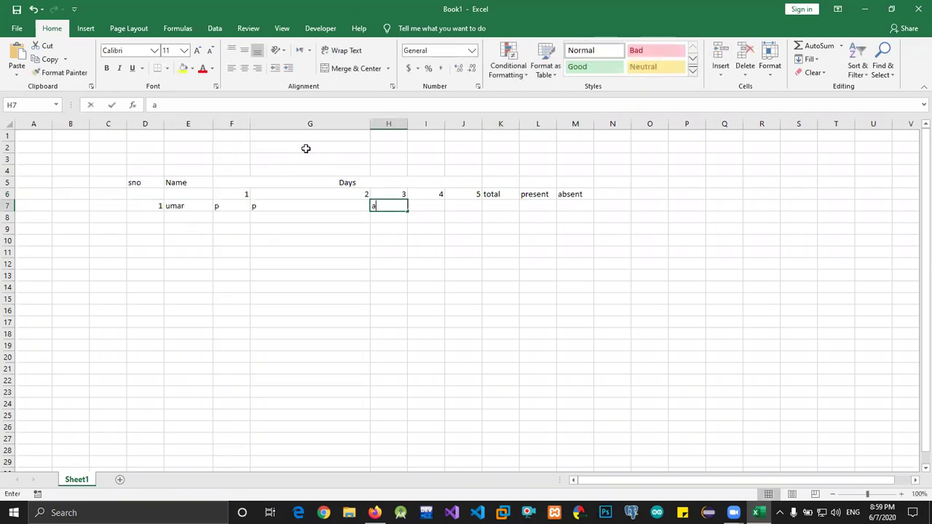
{"action": "key", "text": "Tab"}
{"action": "type", "text": "aa"}
{"action": "key", "text": "BackSpace"}
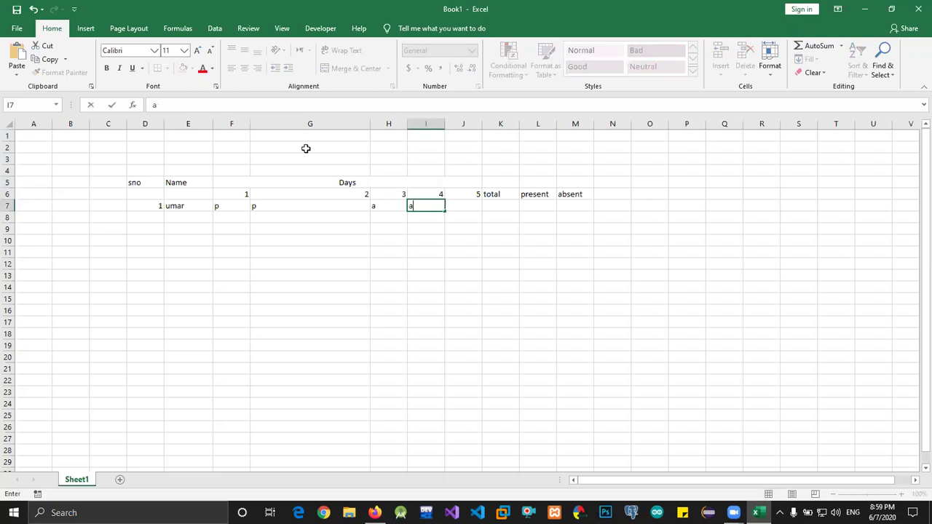
{"action": "key", "text": "Tab"}
{"action": "type", "text": "p"}
{"action": "key", "text": "Tab"}
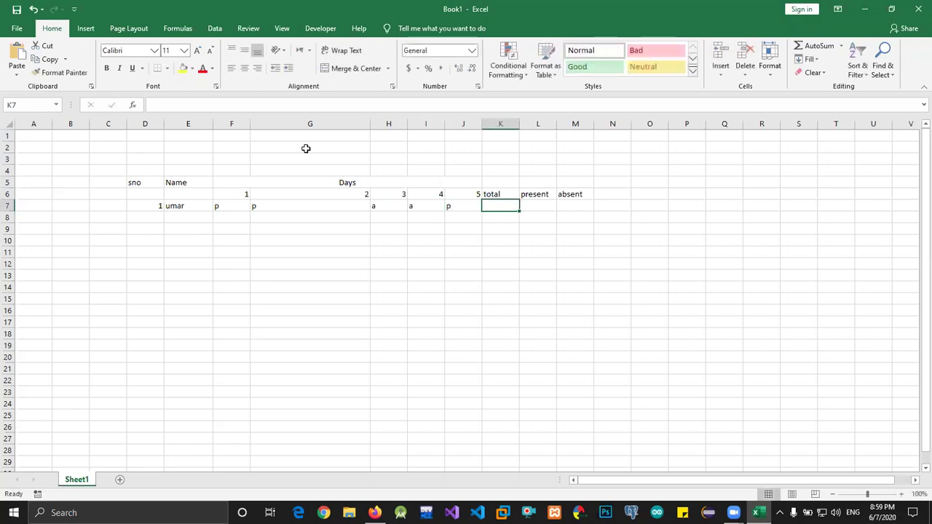
{"action": "type", "text": "=co"}
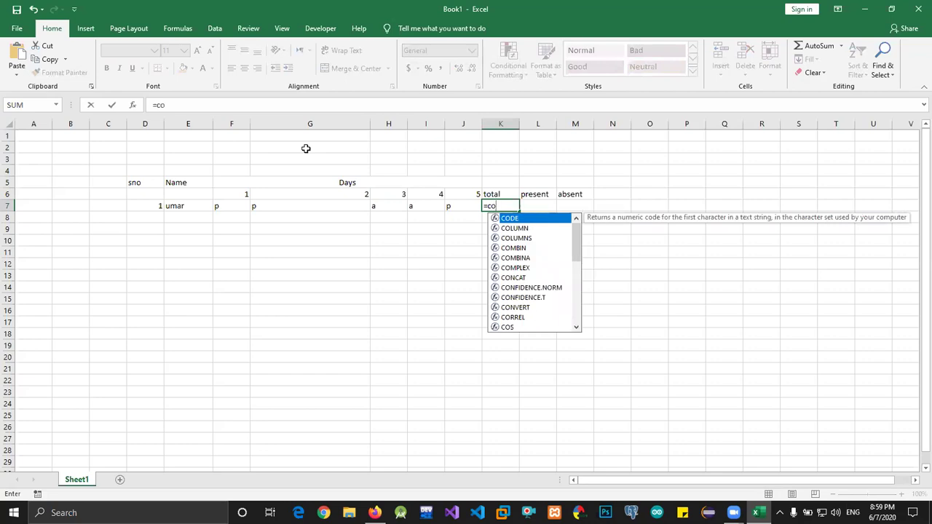
{"action": "type", "text": "un"}
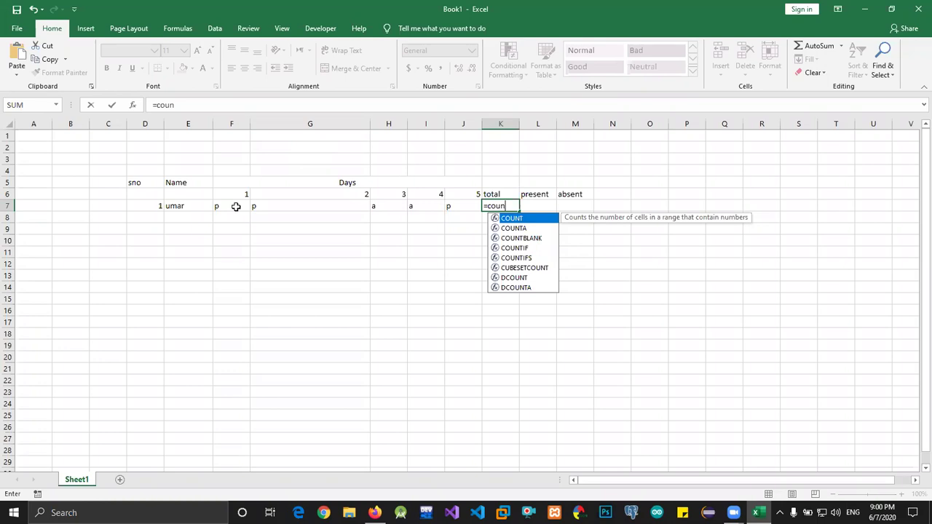
Enter =COUNTA(F7:J7) in K7 to total the first student's five marks
{"action": "key", "text": "Down"}
{"action": "key", "text": "Tab"}
{"action": "key", "text": "Left"}
{"action": "key", "text": "shift+Left"}
{"action": "key", "text": "shift+Left"}
{"action": "key", "text": "shift+Left"}
{"action": "key", "text": "shift+Left"}
{"action": "key", "text": "shift+Left"}
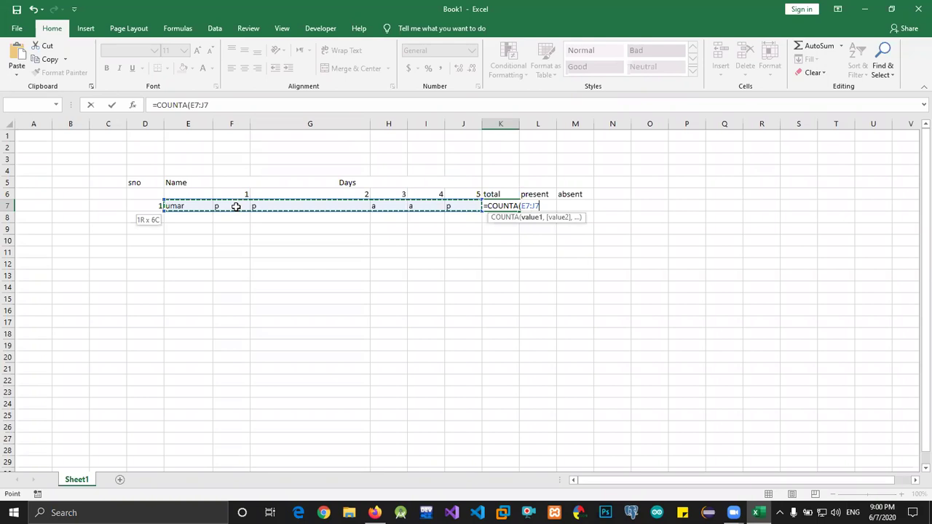
{"action": "key", "text": "shift+Right"}
{"action": "key", "text": "Return"}
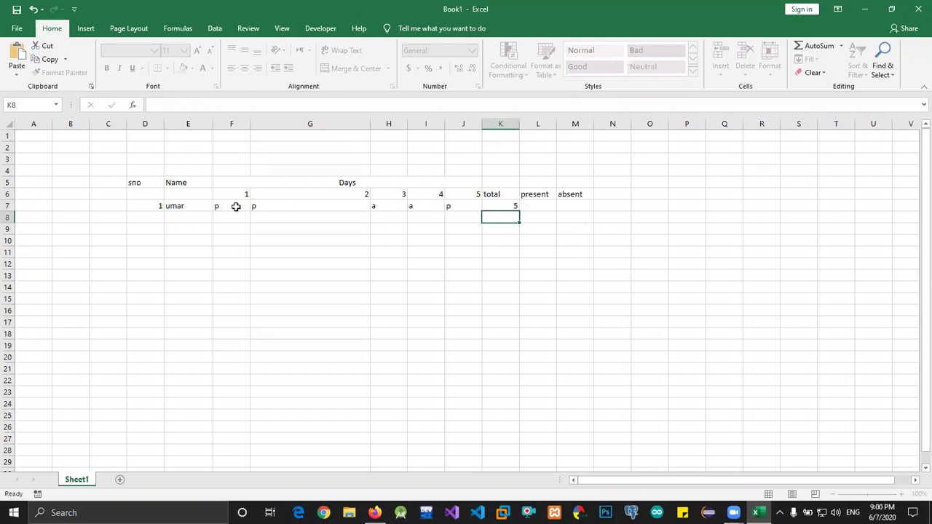
{"action": "key", "text": "Up"}
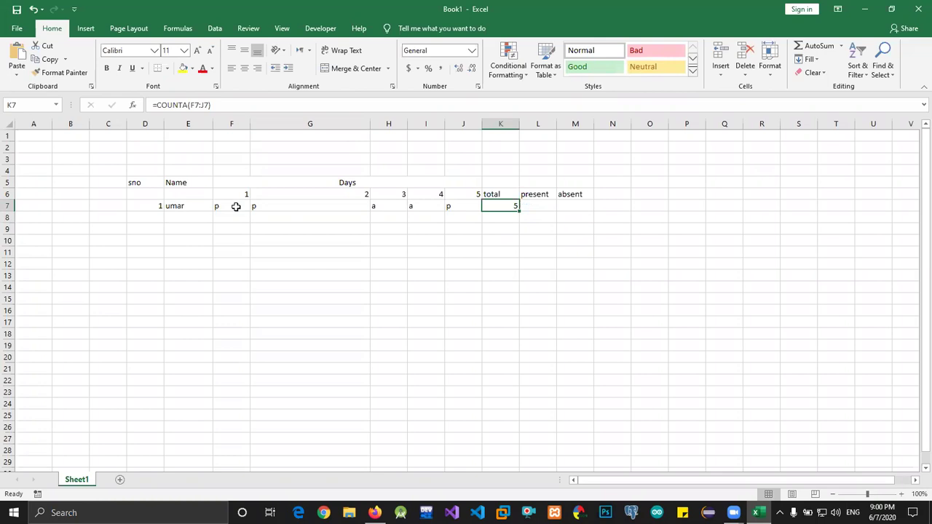
{"action": "key", "text": "Right"}
{"action": "left_click_drag", "start_coordinate": [236, 206], "coordinate": [464, 207]}
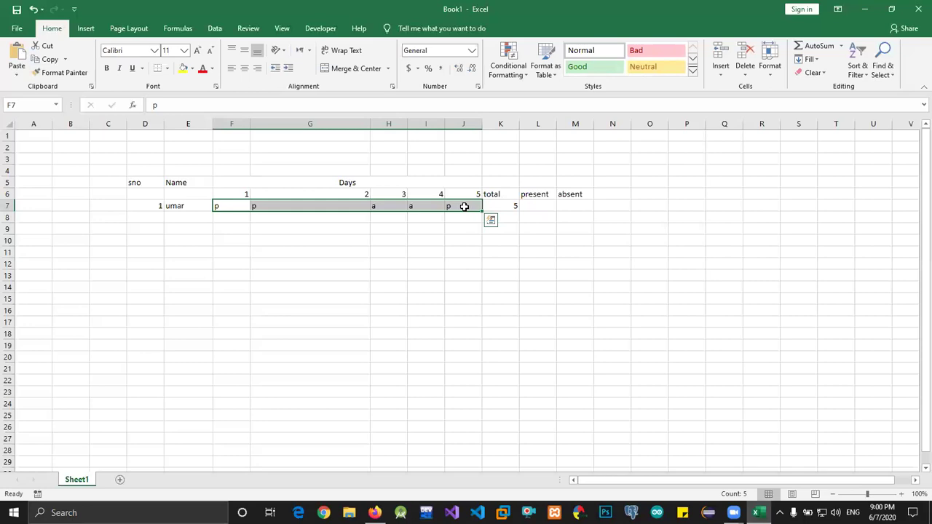
Enter =COUNTIF(F7:J7,"p") in L7, returning 3 present days
{"action": "left_click", "coordinate": [464, 207]}
{"action": "key", "text": "Right"}
{"action": "key", "text": "Right"}
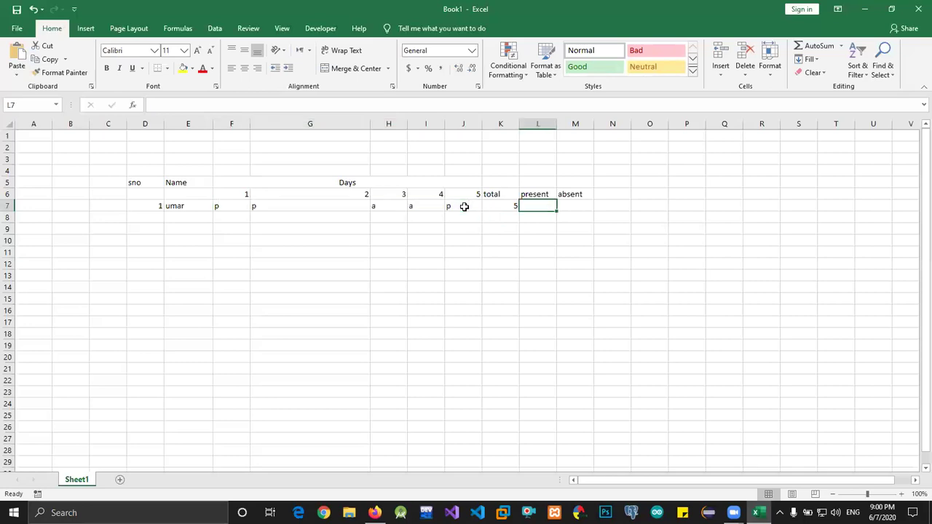
{"action": "type", "text": "=count"}
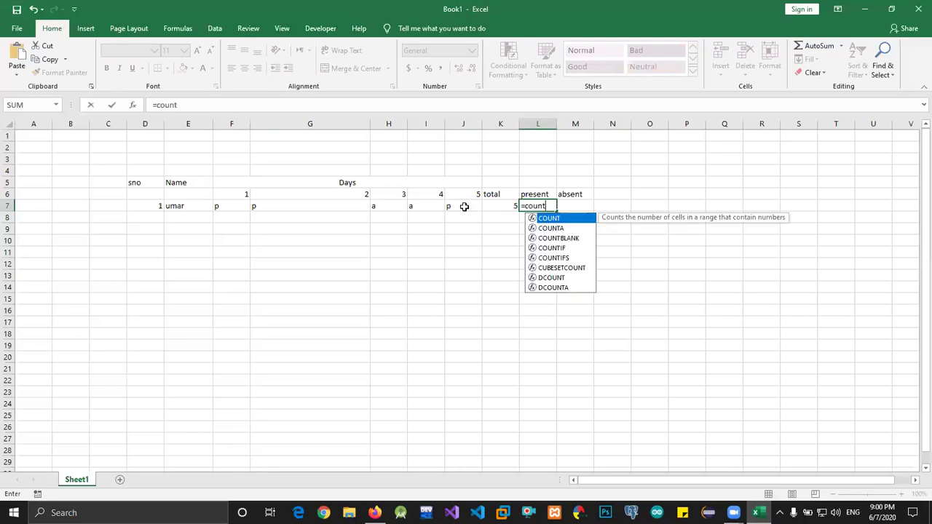
{"action": "type", "text": "if"}
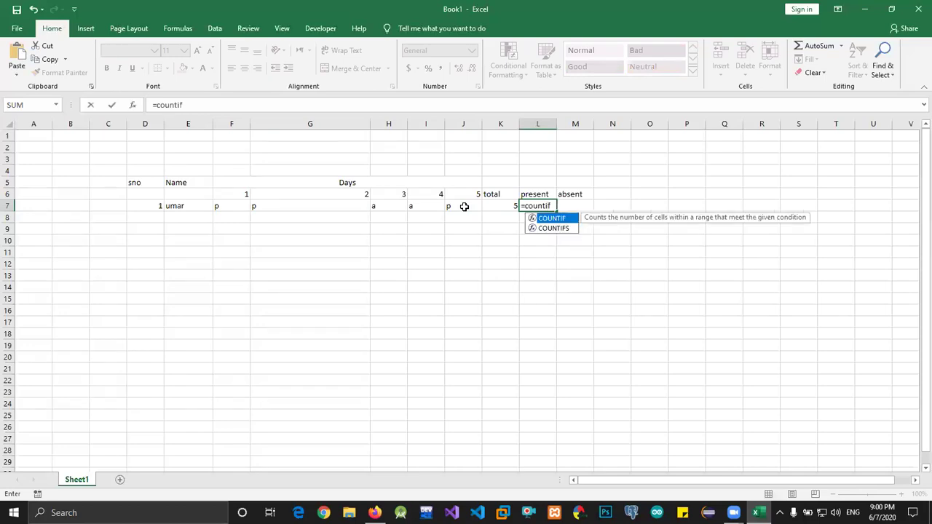
{"action": "key", "text": "Tab"}
{"action": "key", "text": "Left"}
{"action": "left_click", "coordinate": [463, 207]}
{"action": "key", "text": "shift+Left"}
{"action": "key", "text": "shift+Left"}
{"action": "key", "text": "shift+Left"}
{"action": "key", "text": "shift+Left"}
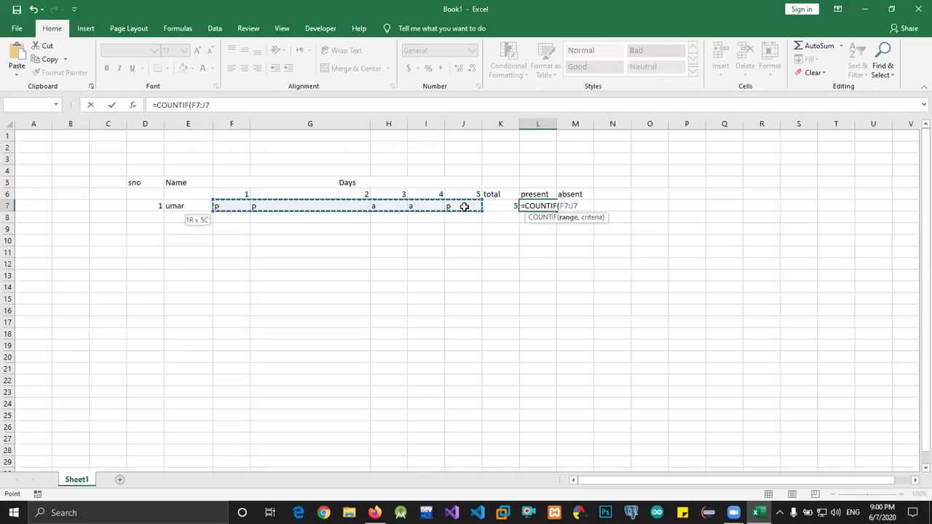
{"action": "type", "text": ",\"p"}
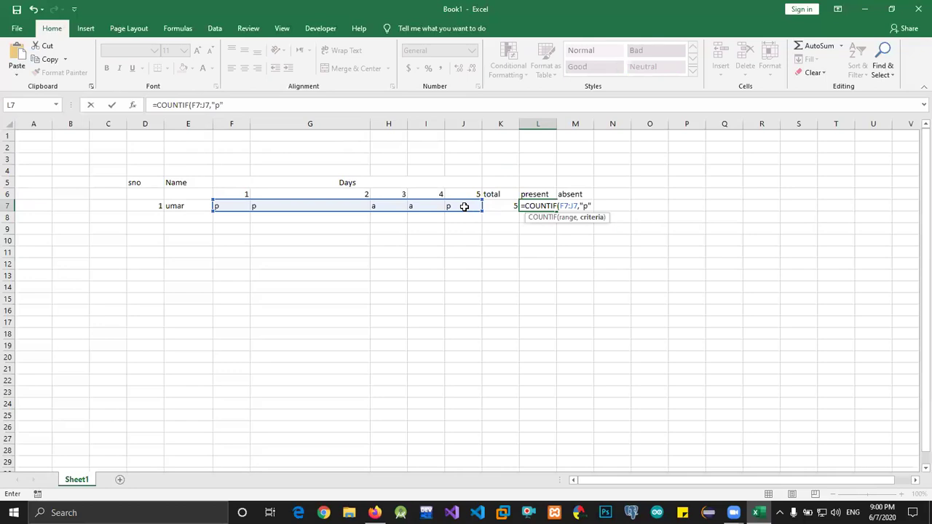
{"action": "type", "text": "\")"}
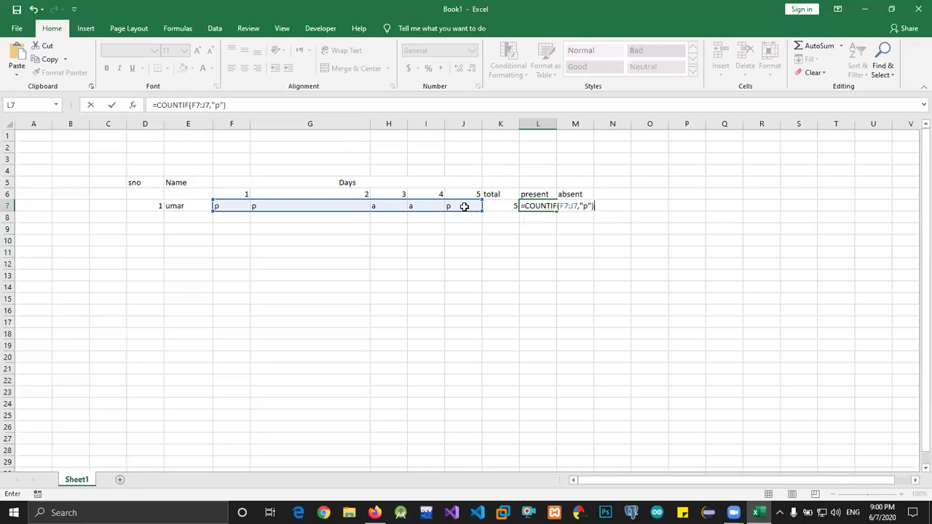
{"action": "key", "text": "Return"}
{"action": "key", "text": "Up"}
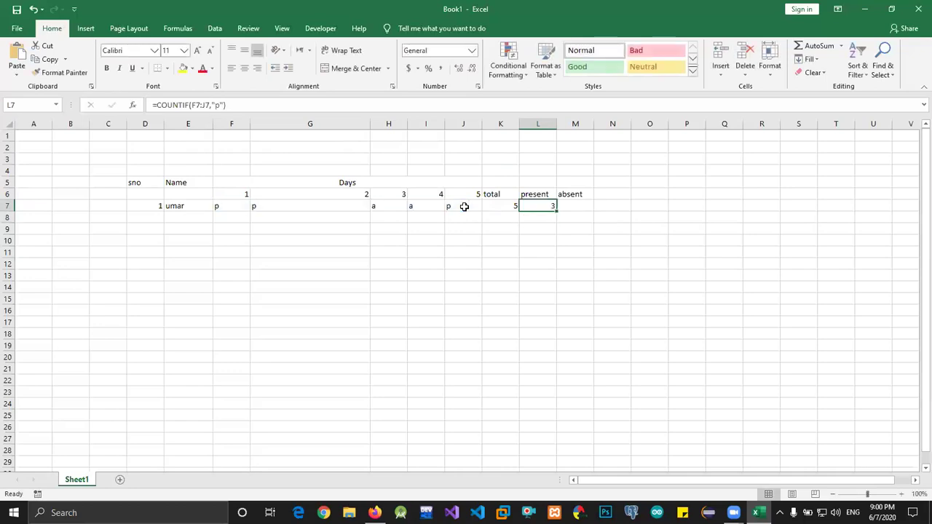
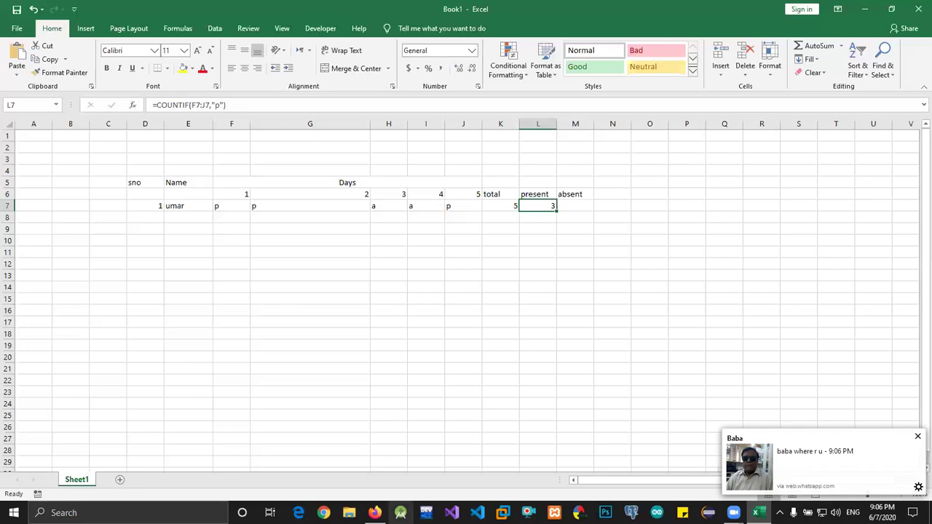
Add a 'leave' heading in N6, next to the absent heading
{"action": "left_click", "coordinate": [400, 513]}
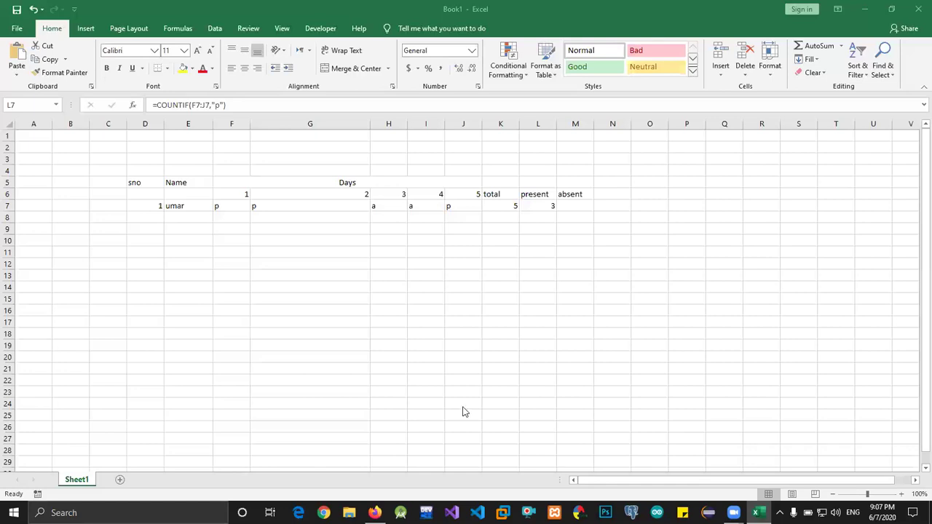
{"action": "left_click", "coordinate": [615, 187]}
{"action": "double_click", "coordinate": [614, 195]}
{"action": "type", "text": "leave"}
{"action": "key", "text": "Return"}
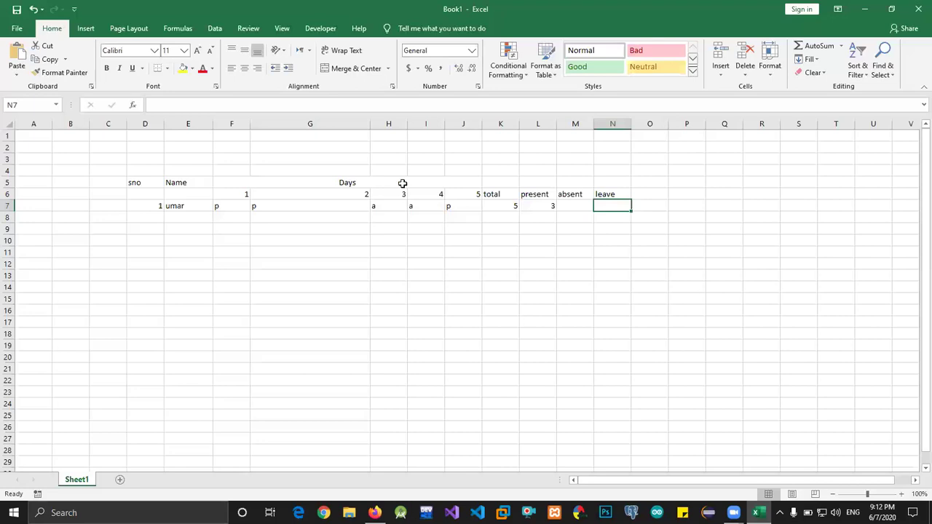
{"action": "left_click", "coordinate": [247, 206]}
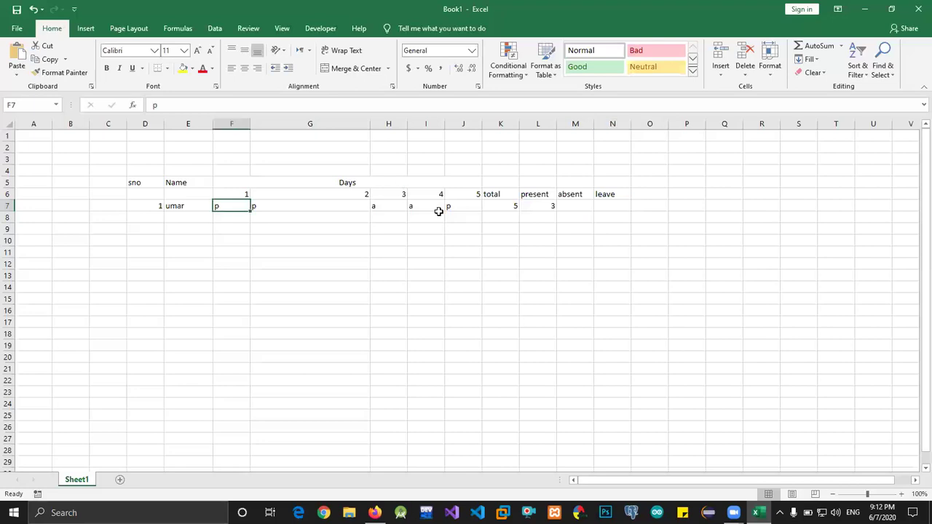
{"action": "left_click", "coordinate": [457, 207], "text": "shift"}
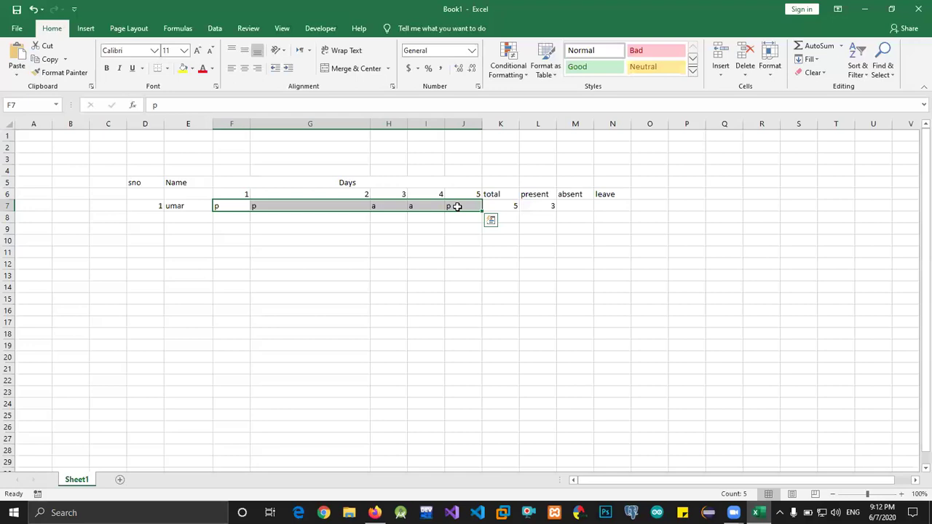
{"action": "left_click", "coordinate": [536, 207]}
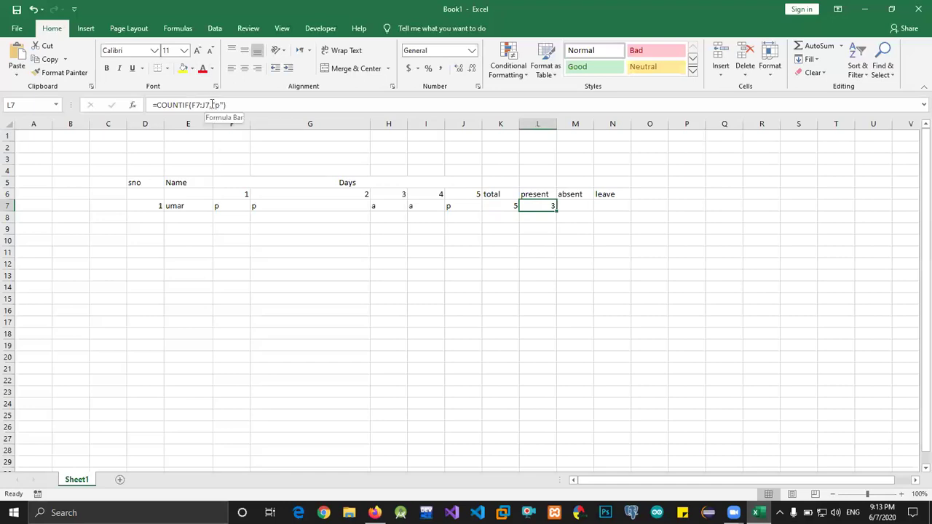
Select the "p" criterion of =COUNTIF(F7:J7,"p") in L7's formula bar
{"action": "left_click", "coordinate": [216, 105]}
{"action": "double_click", "coordinate": [217, 105]}
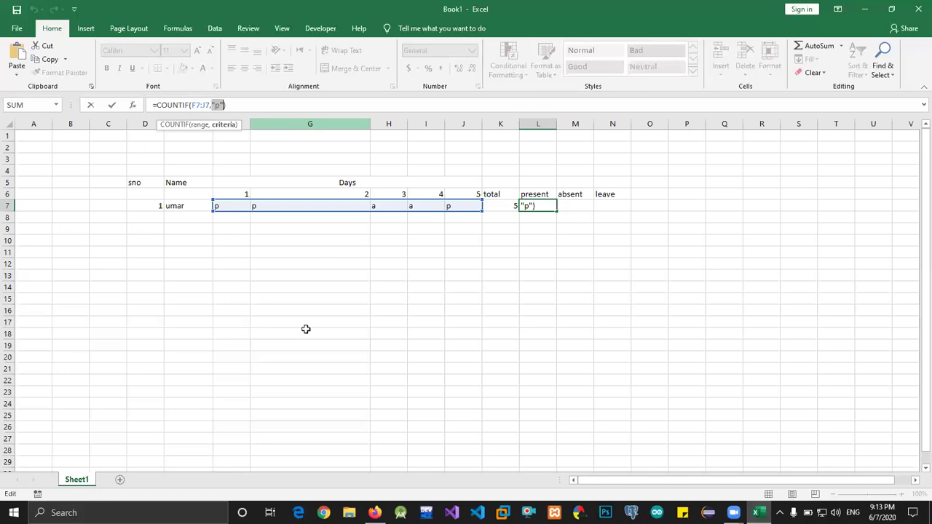
{"action": "key", "text": "Return"}
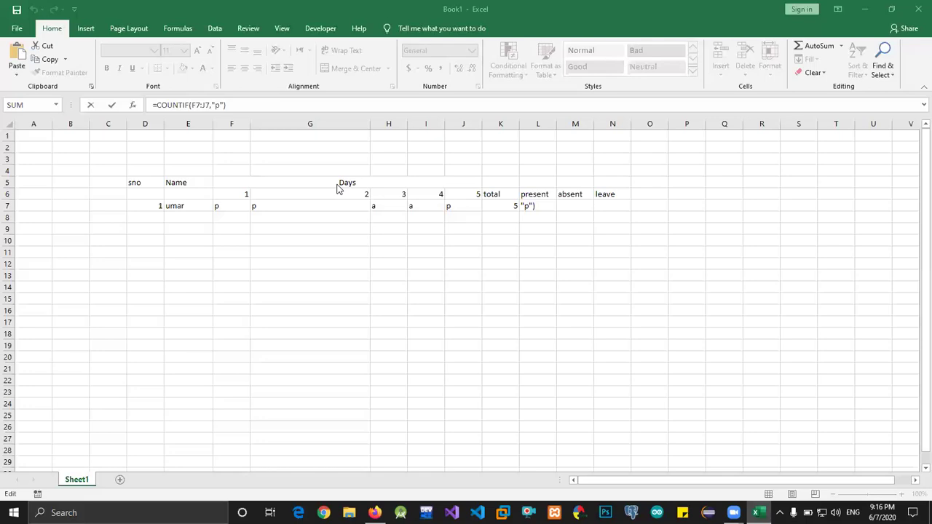
{"action": "left_click", "coordinate": [262, 102]}
{"action": "left_click", "coordinate": [262, 102]}
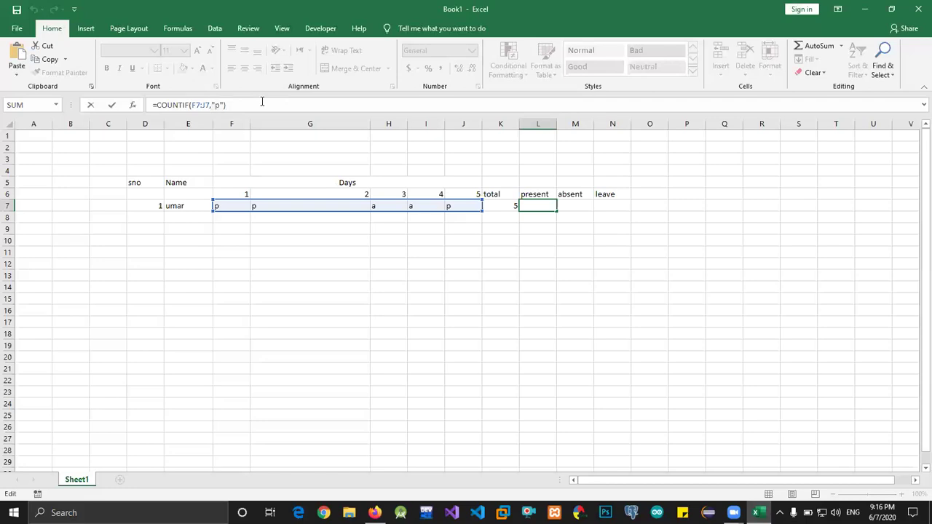